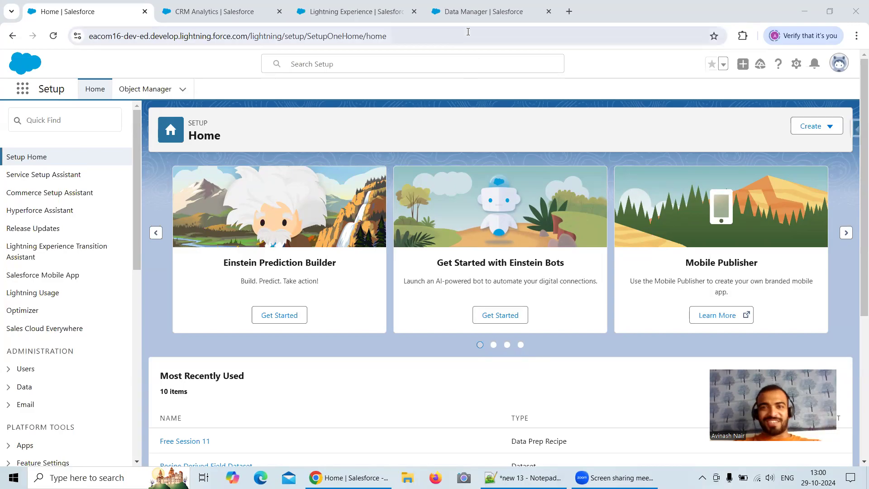
# Step: Open the Free Session 11 recipe from the recipes list in Data Manager
pyautogui.click(465, 18)
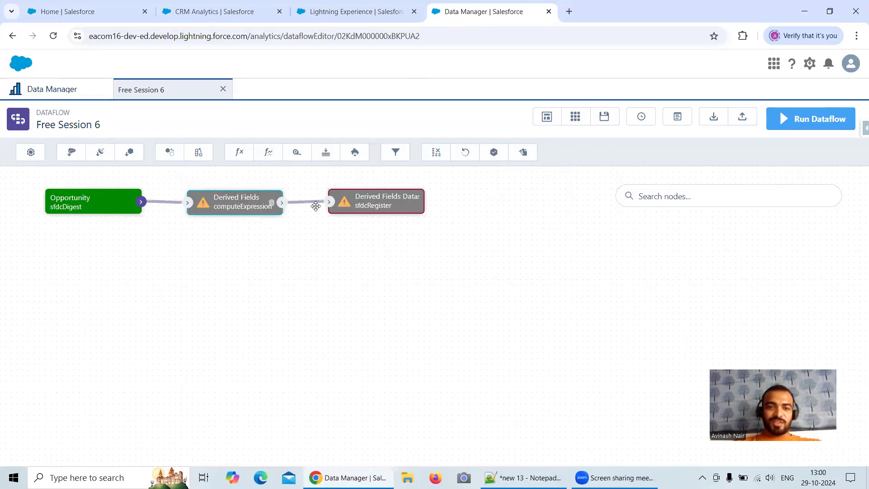
pyautogui.click(92, 97)
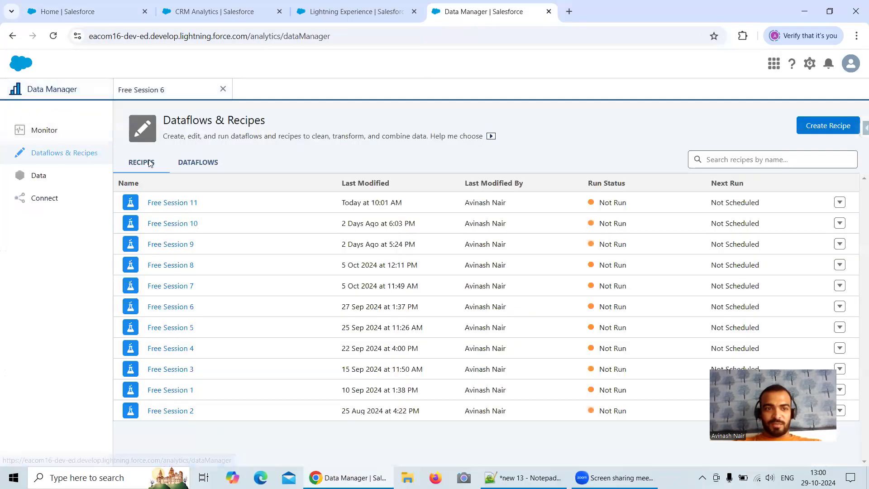
pyautogui.click(194, 203)
# Step: In the Free Session 6 dataflow, open the EffectiveOpportunityAge field of the Derived Fields node and select its whole SAQL expression for review
pyautogui.click(451, 19)
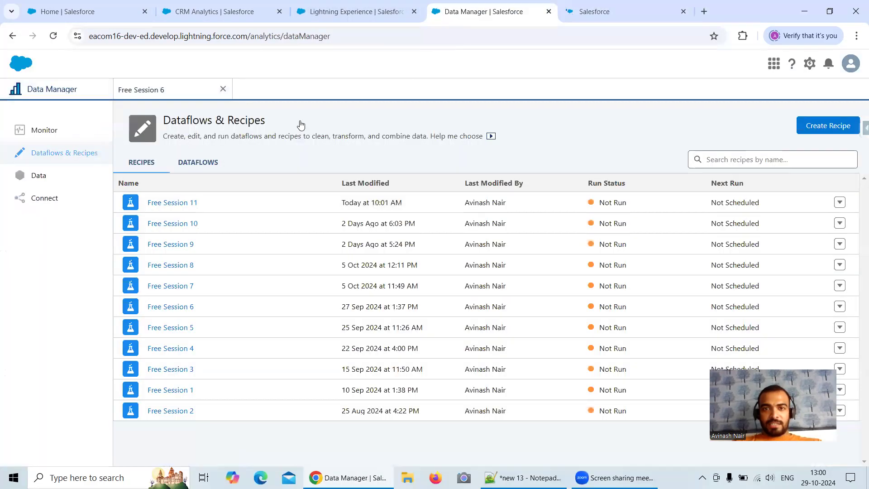
pyautogui.click(129, 88)
pyautogui.click(235, 207)
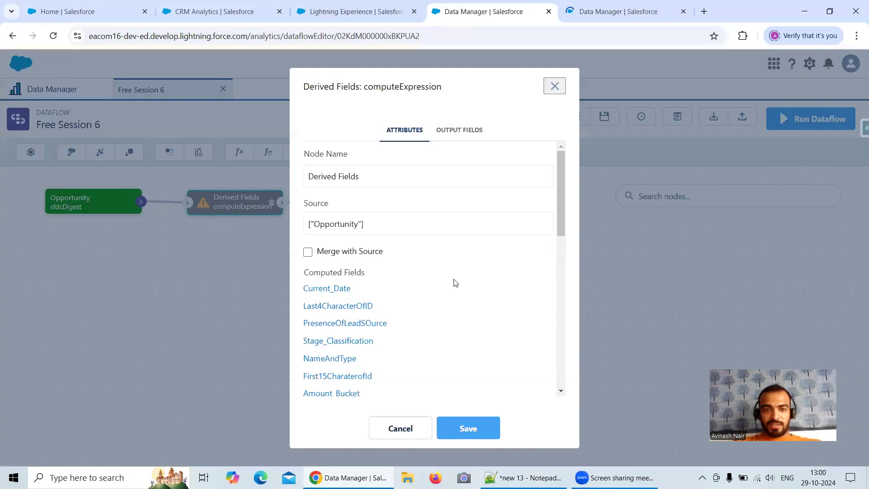
pyautogui.scroll(-5, 454, 290)
pyautogui.scroll(-5, 457, 302)
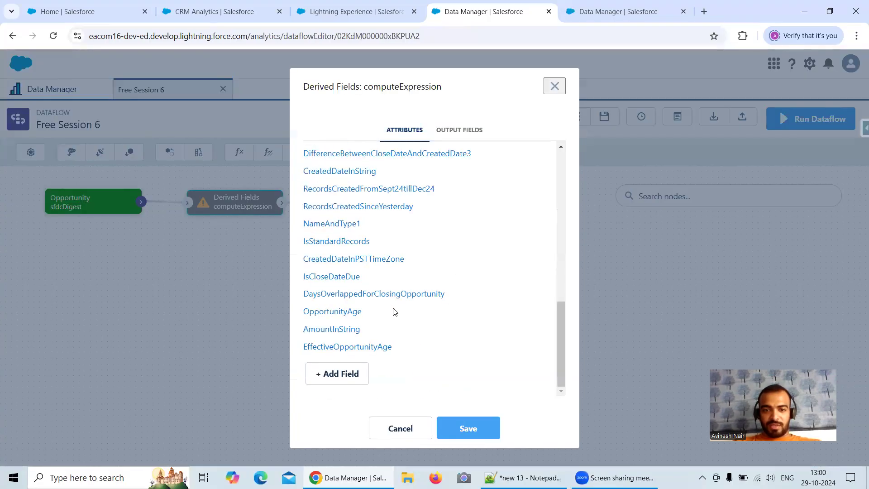
pyautogui.click(368, 347)
pyautogui.scroll(-1, 424, 343)
pyautogui.click(406, 335)
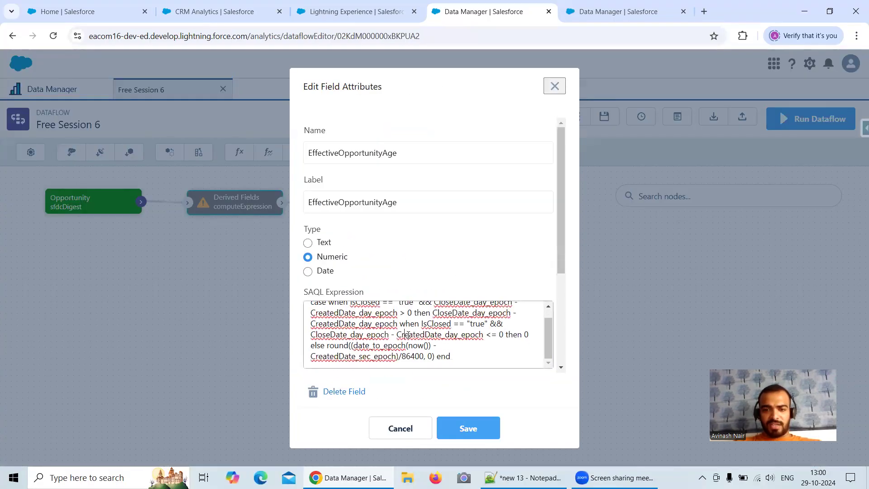
pyautogui.hotkey('ctrl', 'a')
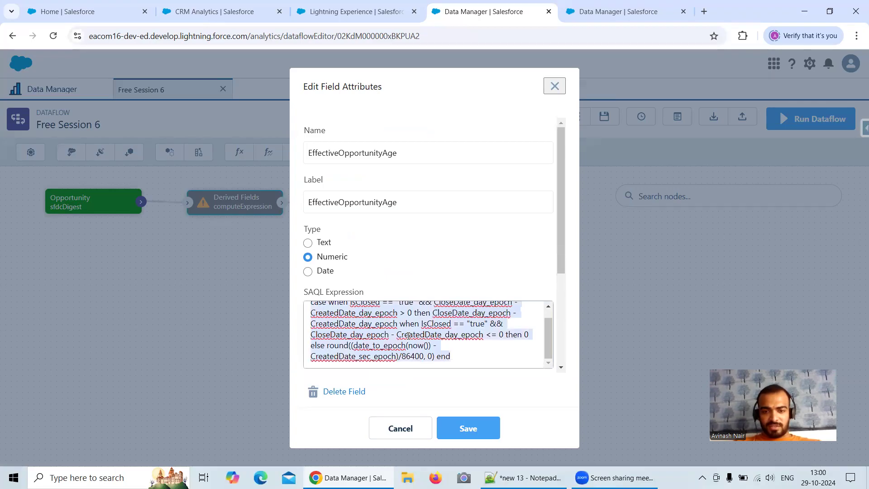
# Step: Switch to Notepad++ and copy the two-line case expression that rounds the timestamp difference, returning to the browser
pyautogui.click(525, 477)
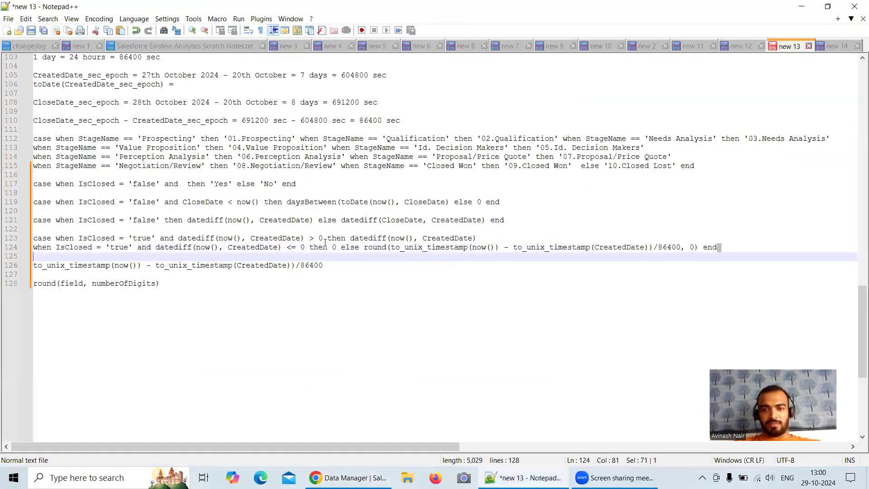
pyautogui.moveTo(719, 247); pyautogui.dragTo(32, 236)
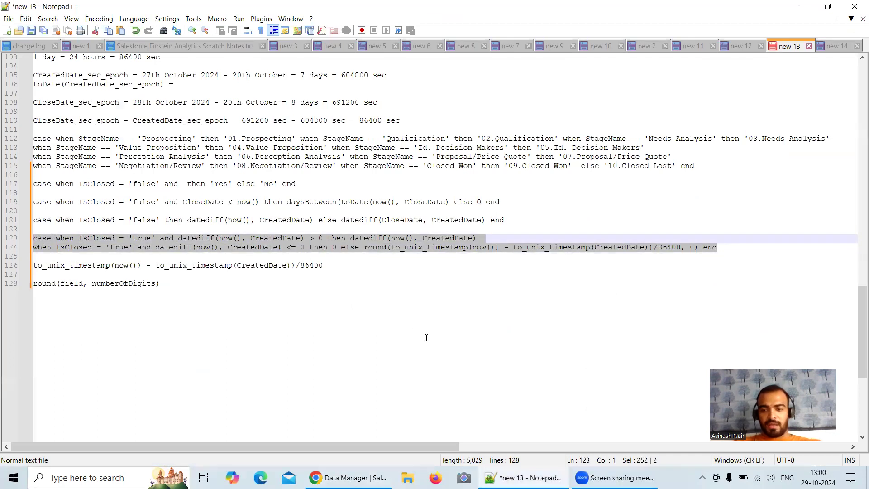
pyautogui.click(346, 478)
# Step: In the Free Session 11 recipe, open the Creation of Derived Fields transform and review its last formulas
pyautogui.click(629, 14)
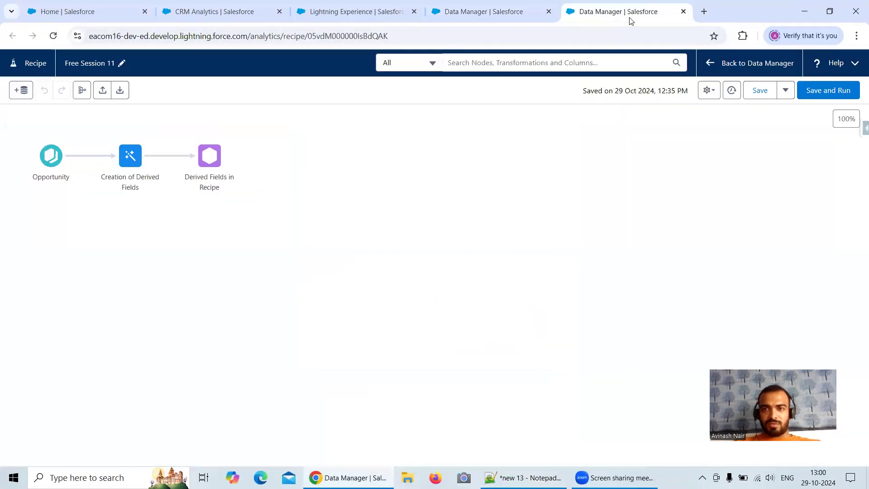
pyautogui.click(131, 155)
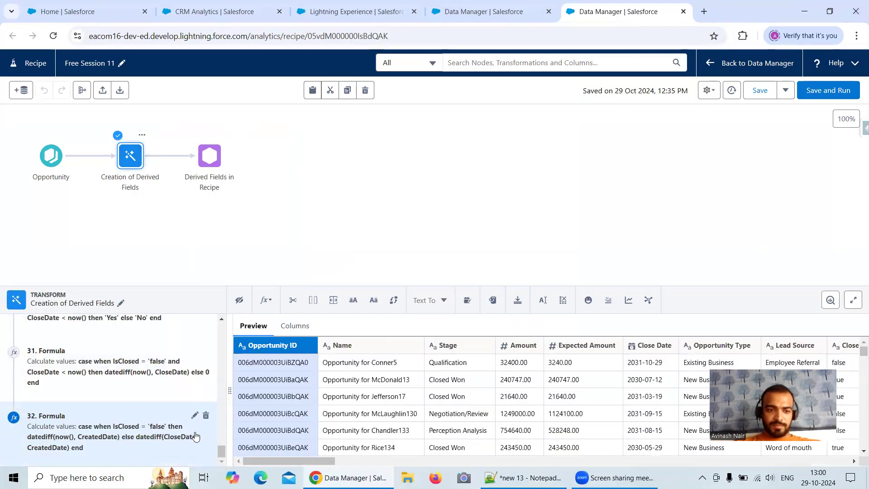
pyautogui.scroll(1, 209, 447)
pyautogui.scroll(1, 209, 446)
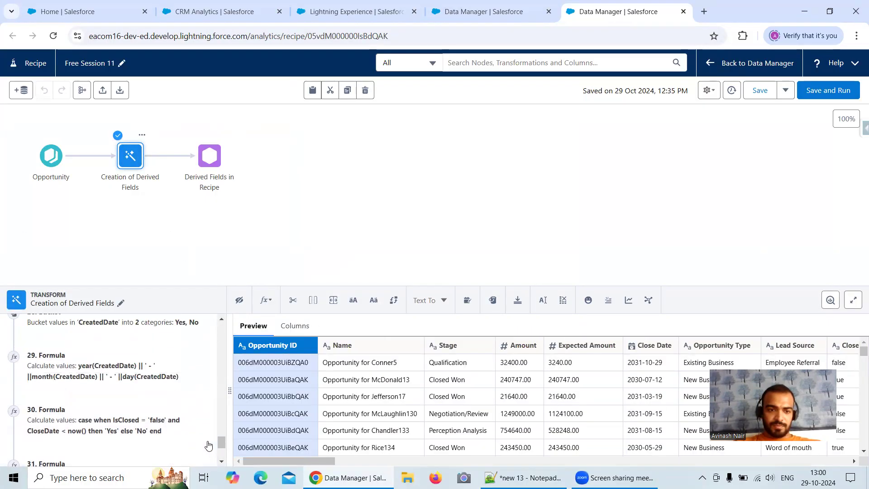
pyautogui.scroll(-2, 213, 444)
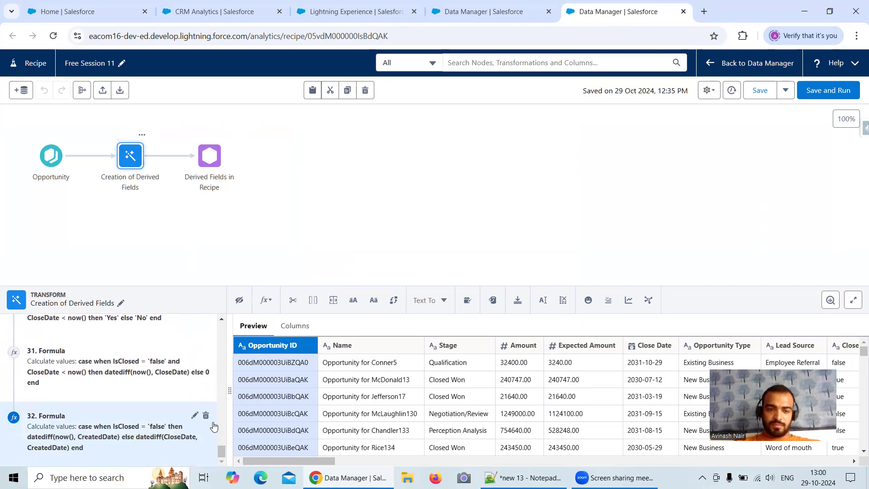
pyautogui.scroll(1, 214, 426)
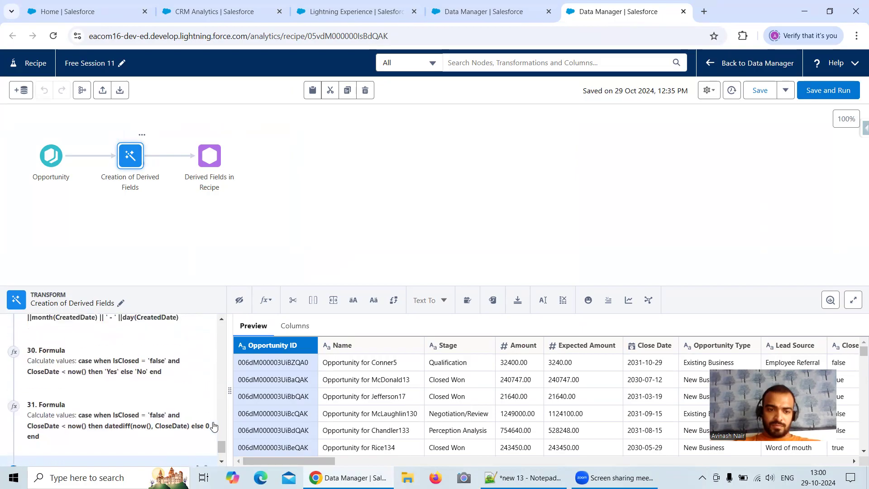
pyautogui.scroll(-1, 213, 426)
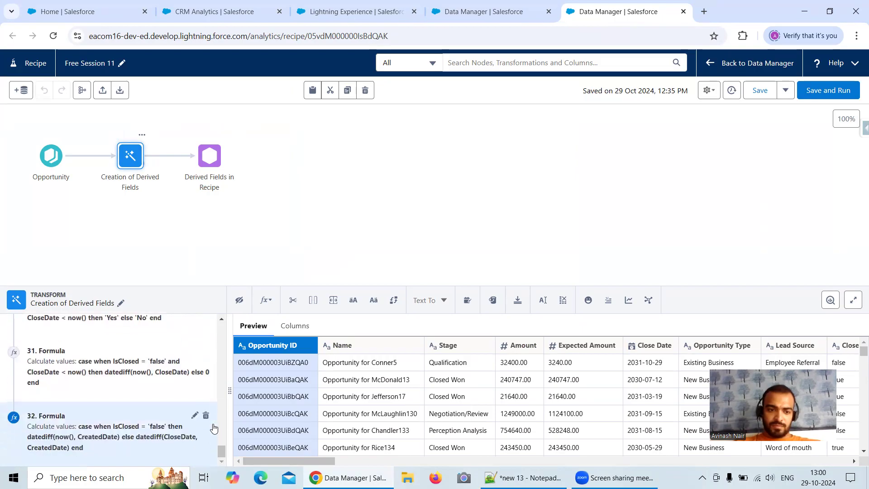
pyautogui.click(271, 297)
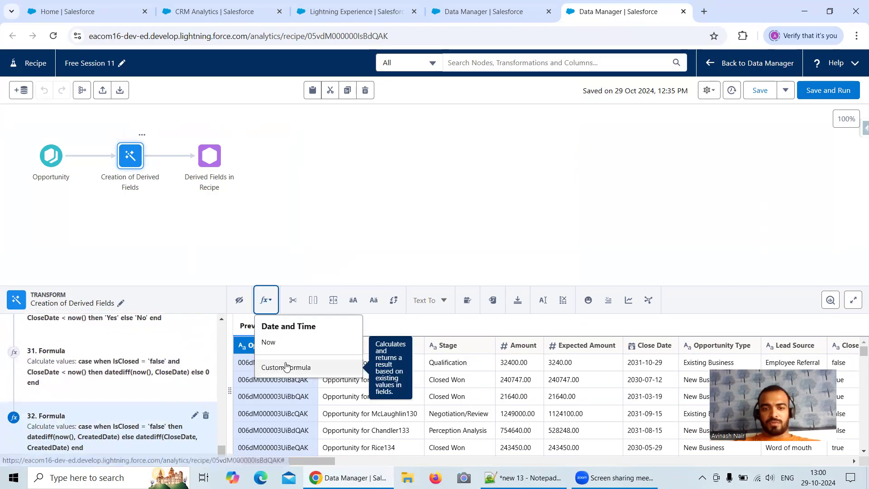
pyautogui.click(285, 365)
pyautogui.click(289, 393)
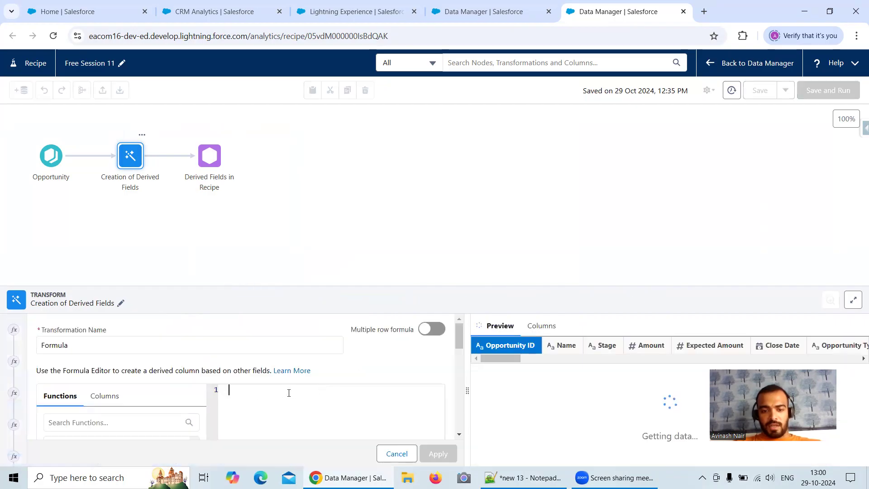
pyautogui.hotkey('ctrl', 'v')
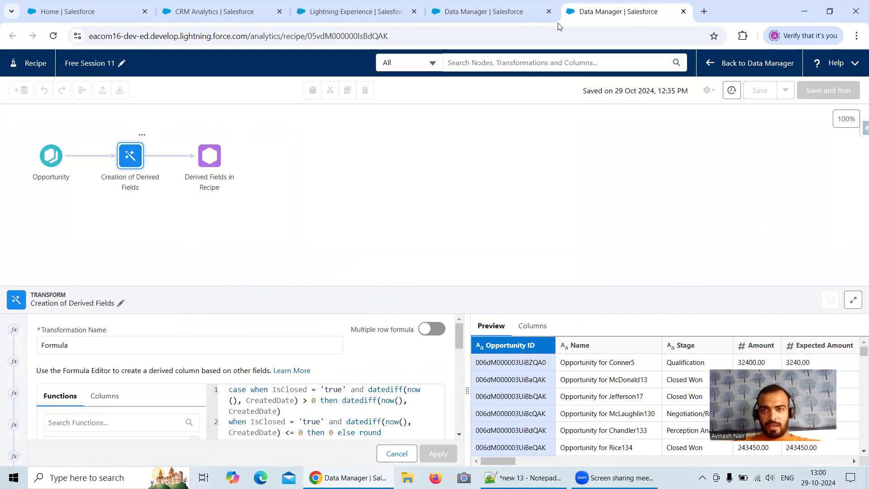
pyautogui.click(500, 19)
pyautogui.moveTo(401, 153); pyautogui.dragTo(291, 153)
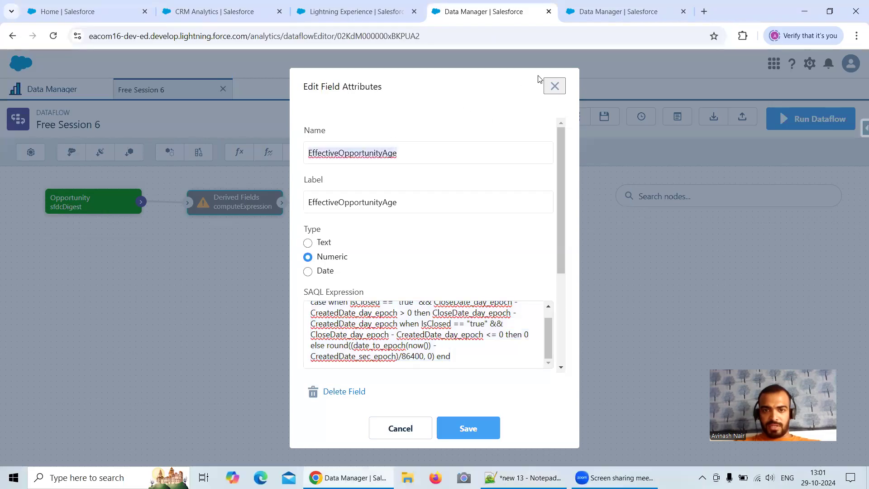
pyautogui.click(620, 11)
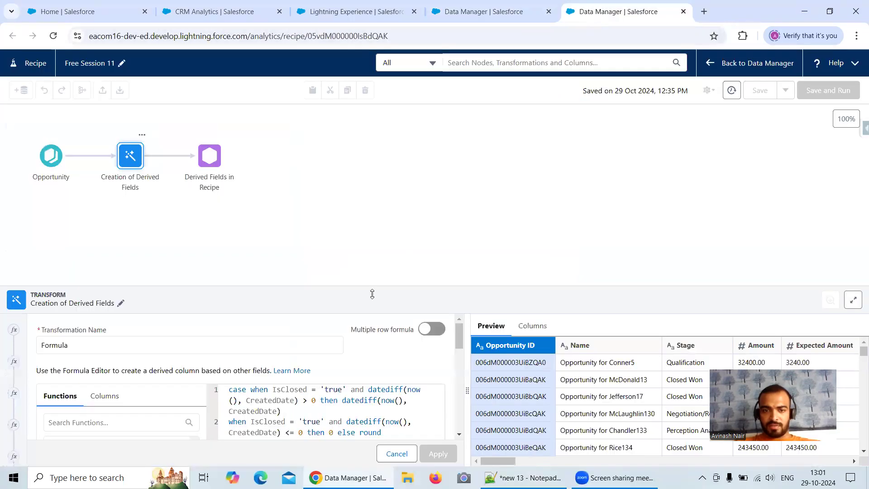
pyautogui.click(397, 453)
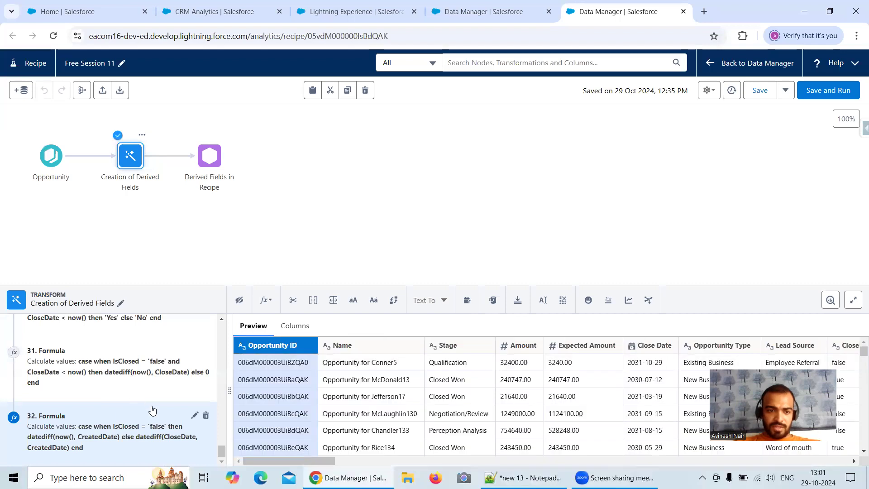
# Step: Open transformation 22, the EffectiveOpportunityAge case formula, for editing and review its expression
pyautogui.scroll(6, 149, 411)
pyautogui.scroll(4, 153, 410)
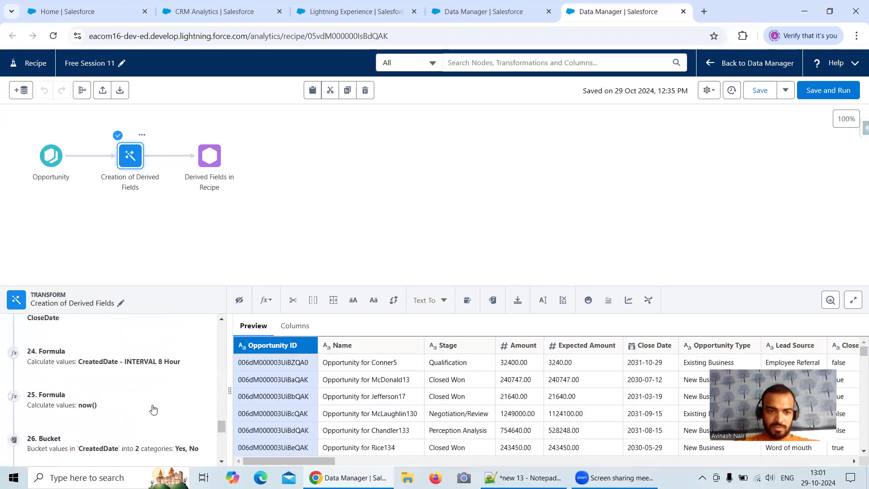
pyautogui.click(165, 361)
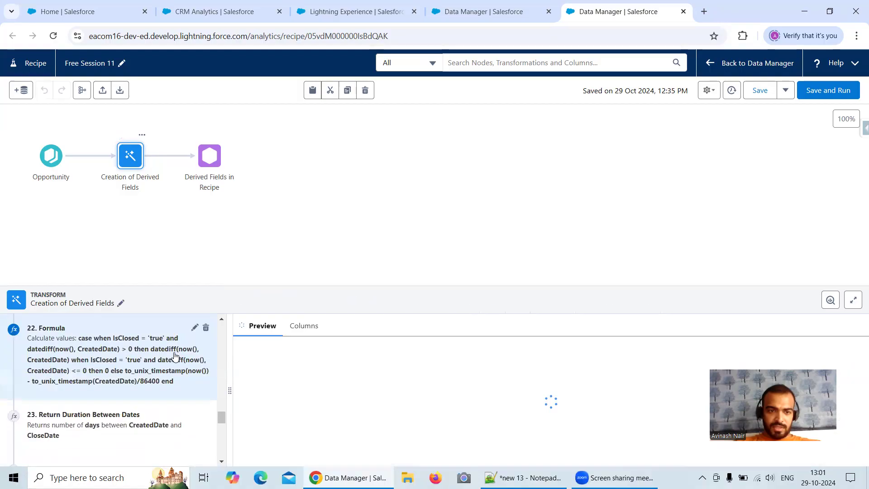
pyautogui.click(186, 342)
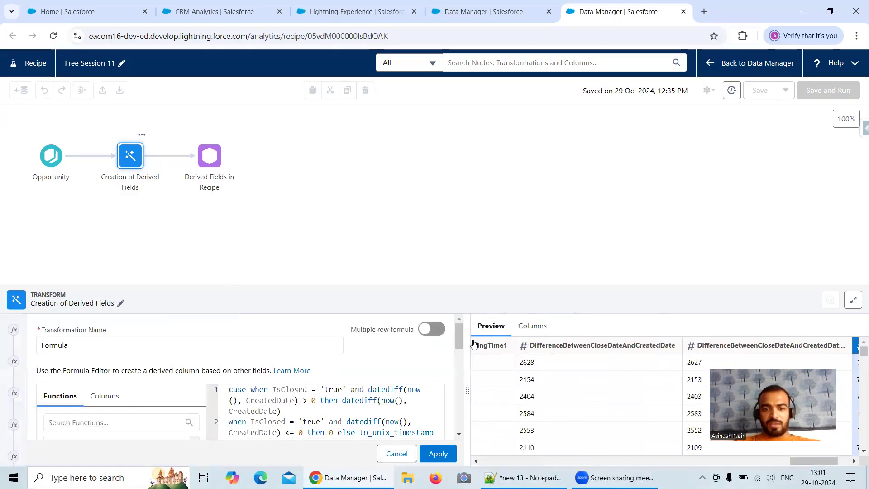
pyautogui.moveTo(459, 333); pyautogui.dragTo(462, 348)
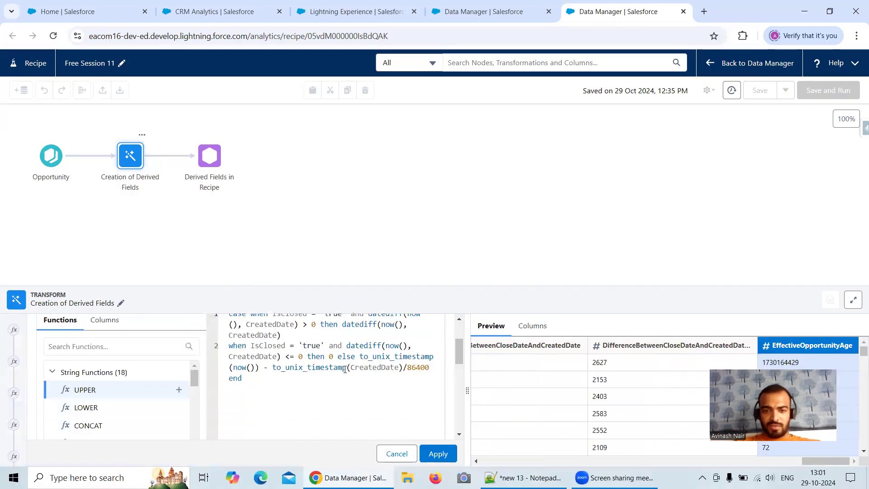
pyautogui.moveTo(459, 415); pyautogui.dragTo(464, 399)
pyautogui.scroll(5, 393, 369)
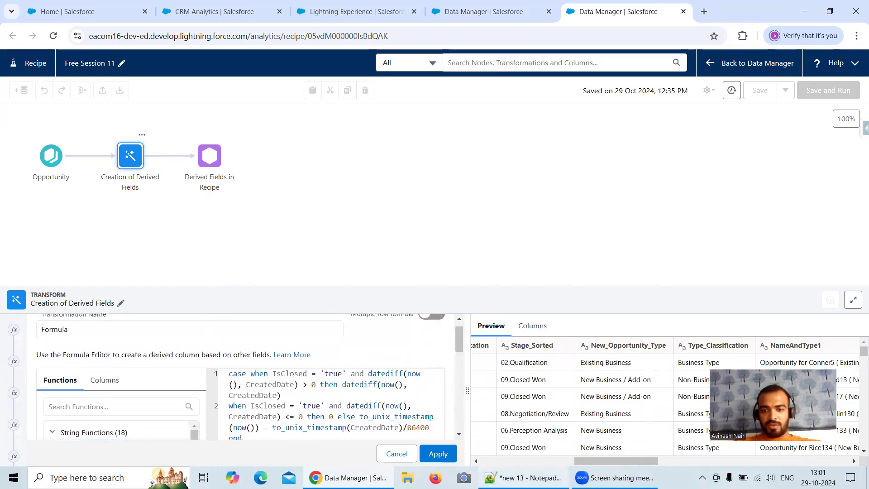
# Step: Check how the round function wraps the timestamp difference in the Notepad++ notes, then return to the recipe formula
pyautogui.hotkey('alt', 'Tab')
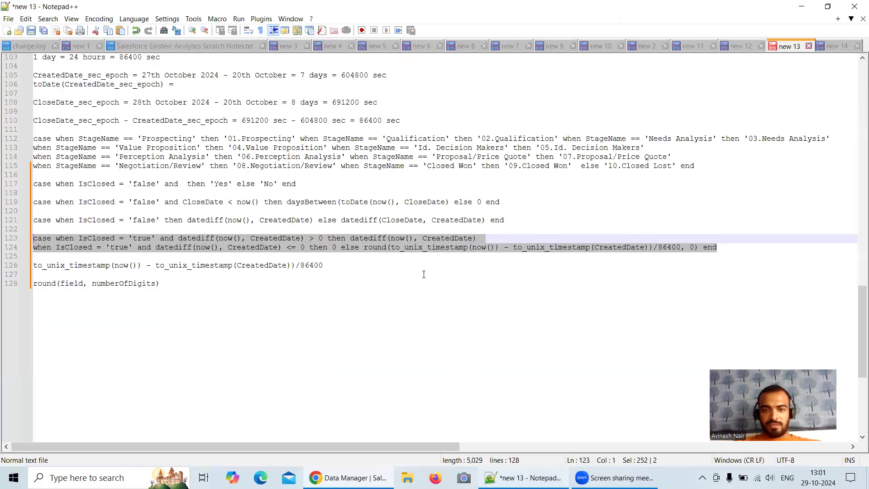
pyautogui.click(412, 264)
pyautogui.moveTo(364, 247); pyautogui.dragTo(494, 247)
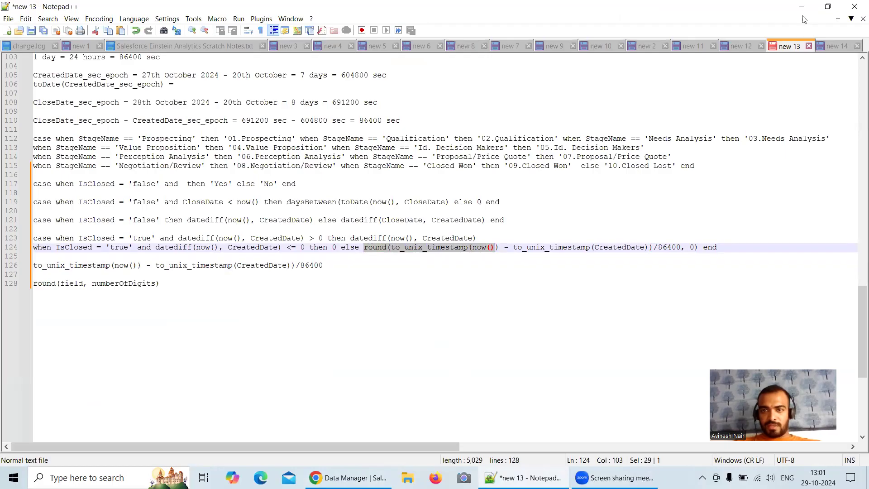
pyautogui.hotkey('alt', 'Tab')
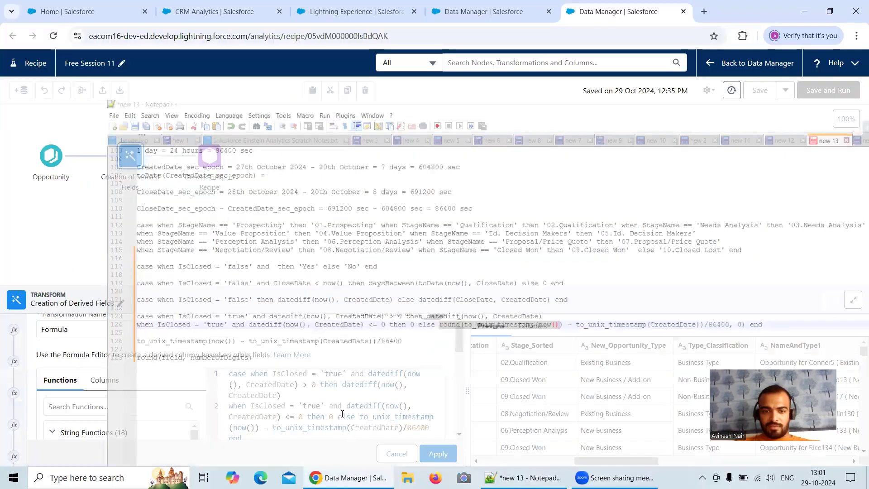
pyautogui.click(230, 427)
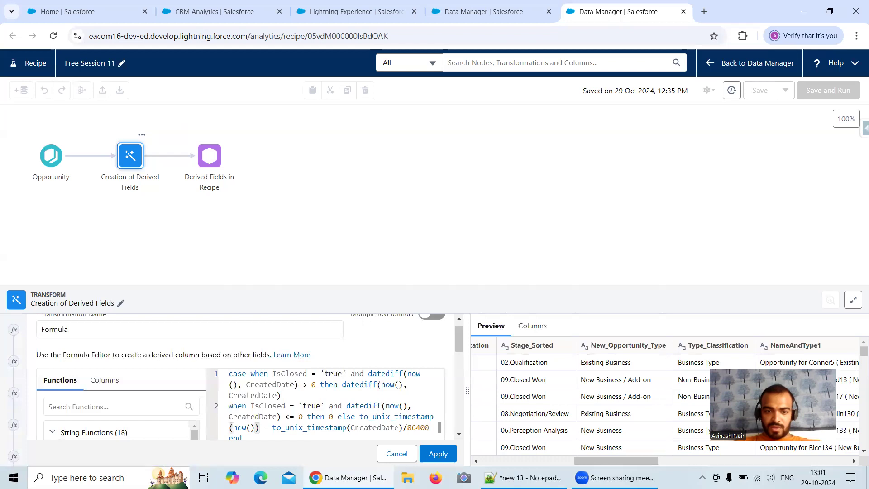
pyautogui.write('round')
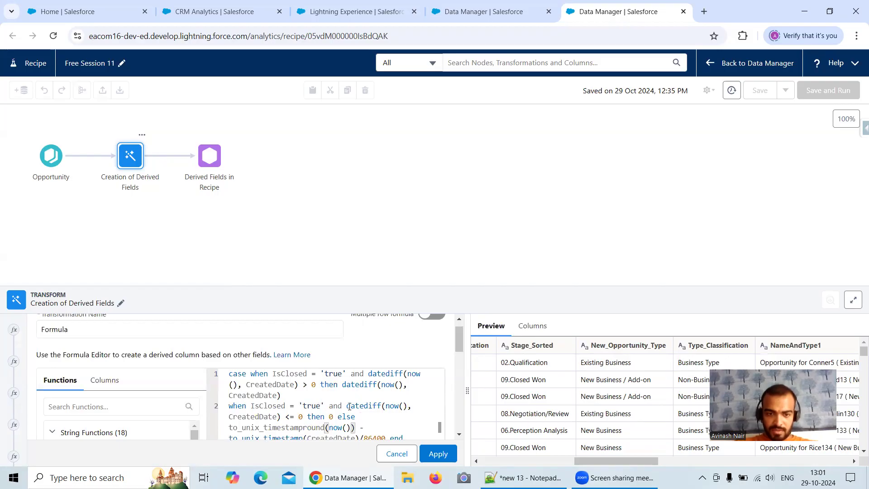
pyautogui.hotkey('ctrl', 'z')
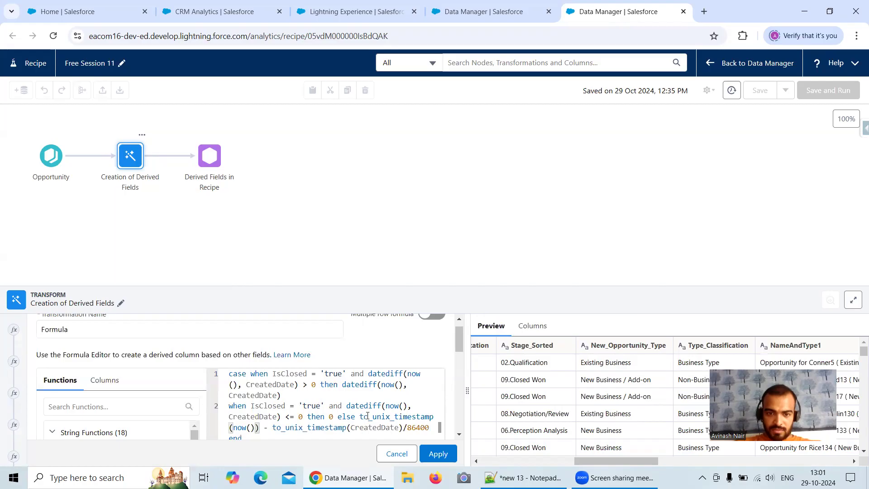
# Step: Wrap the timestamp difference in the else branch of the case formula in round(…, 0) and apply the formula
pyautogui.click(360, 416)
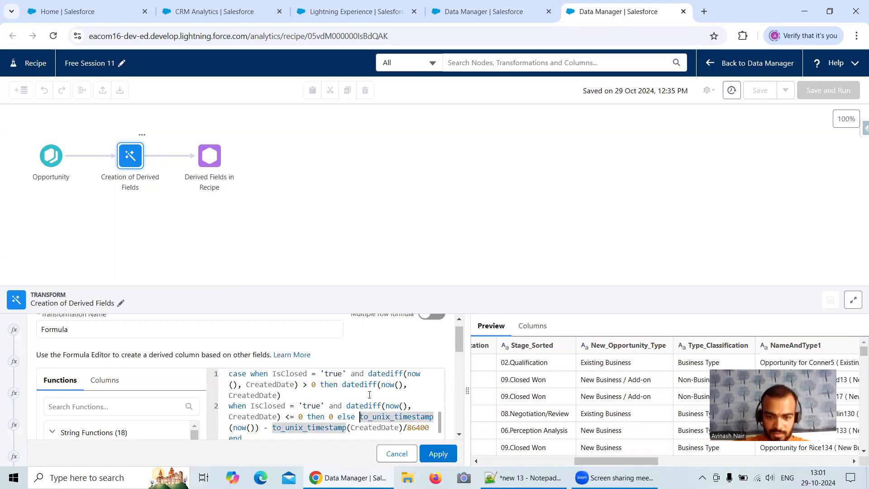
pyautogui.write('round(')
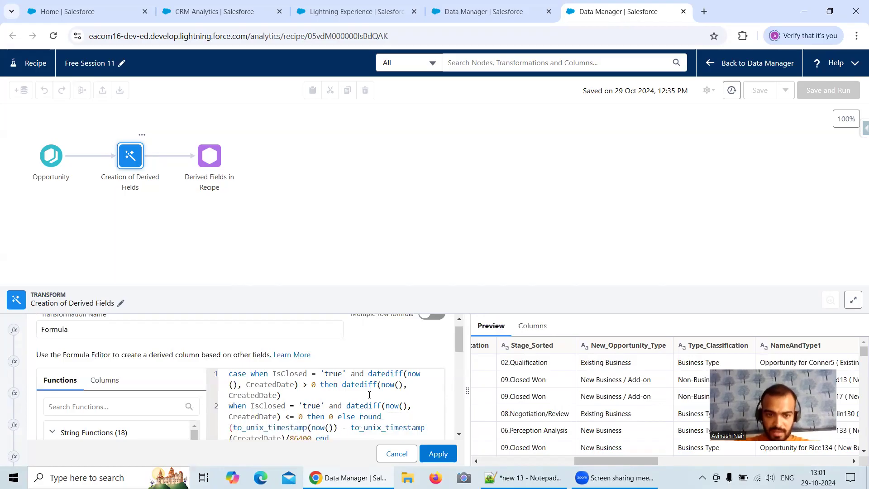
pyautogui.click(311, 437)
pyautogui.moveTo(456, 338); pyautogui.dragTo(454, 351)
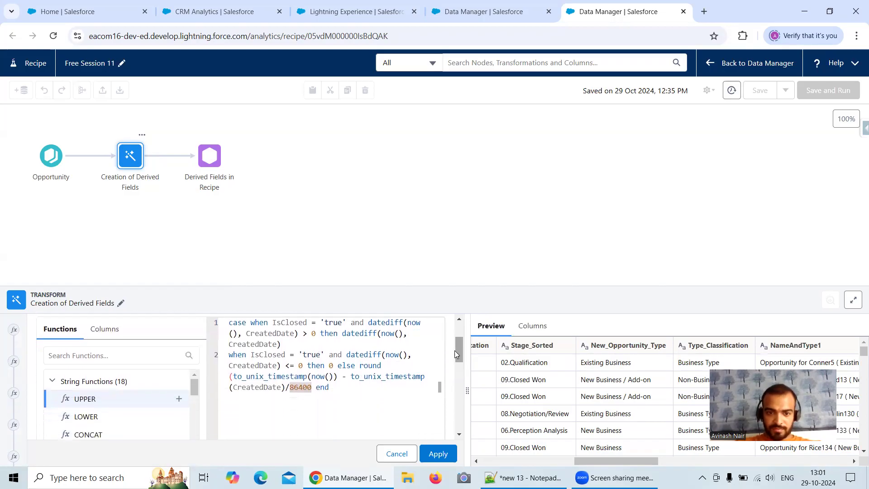
pyautogui.write(', 0)')
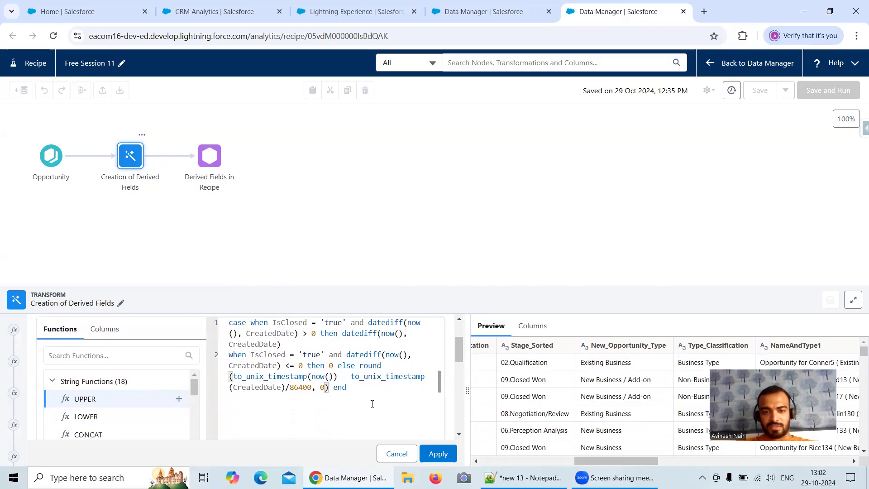
pyautogui.click(428, 452)
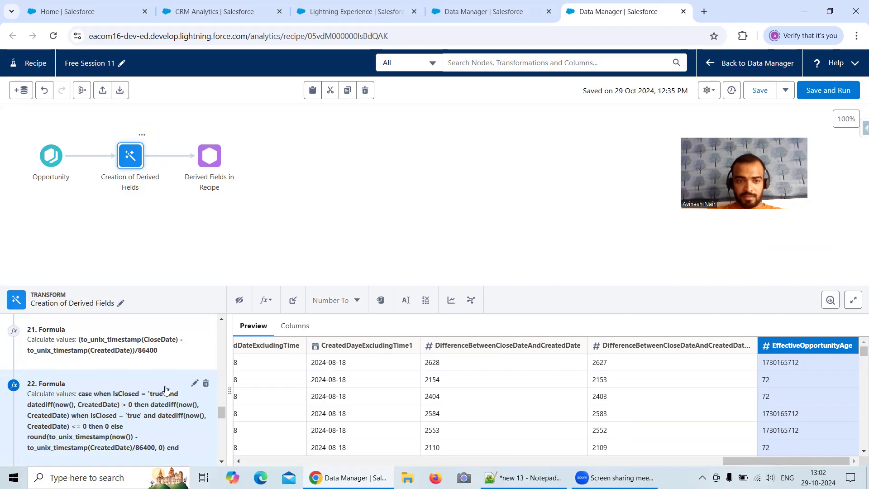
# Step: Open transformation 20, the CloseDate and CreatedDate datediff formula, review its preview column and leave without changes
pyautogui.scroll(3, 165, 392)
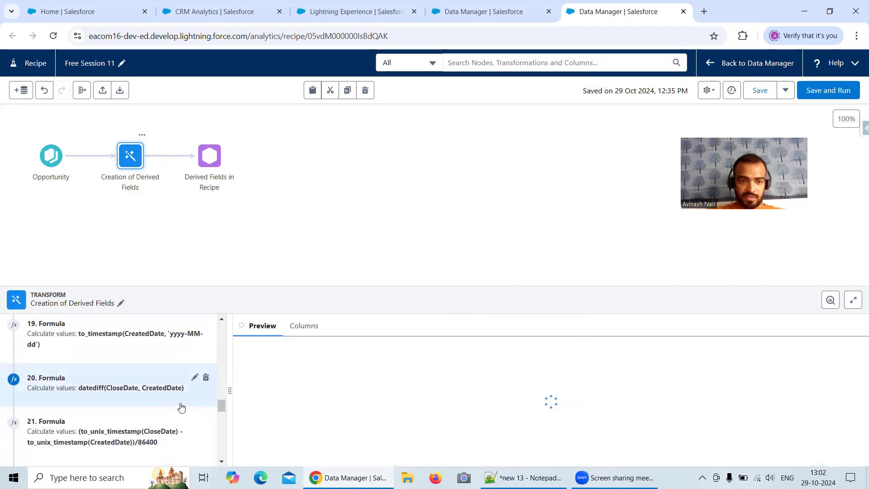
pyautogui.click(195, 389)
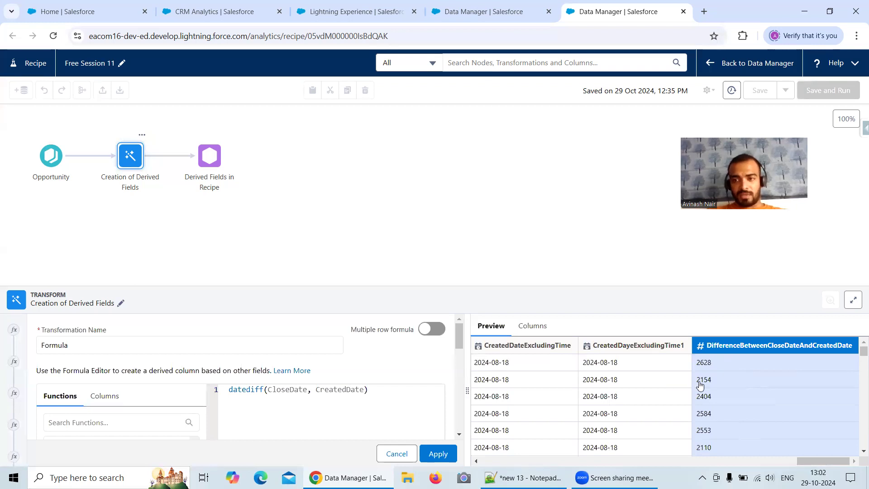
pyautogui.click(393, 453)
# Step: Check the column label of transformation 22, close it without changes and examine the EffectiveOpportunityAge values in the preview
pyautogui.scroll(-3, 187, 409)
pyautogui.scroll(2, 181, 405)
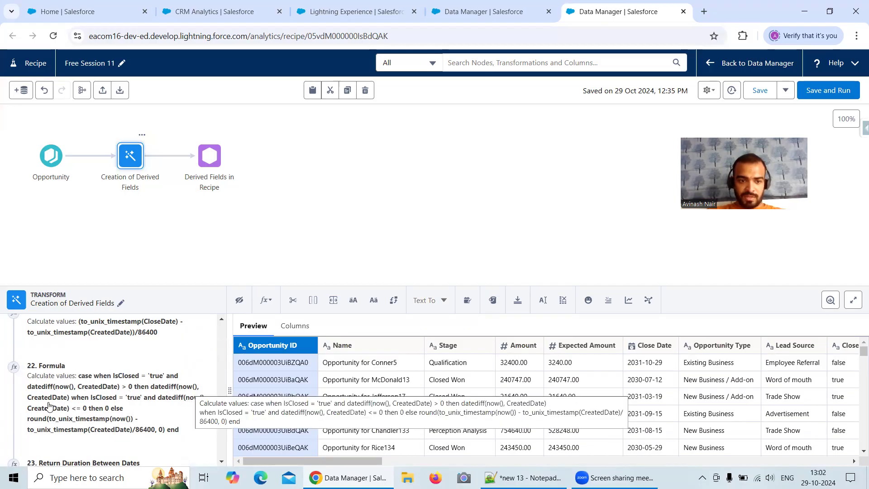
pyautogui.moveTo(350, 462); pyautogui.dragTo(836, 454)
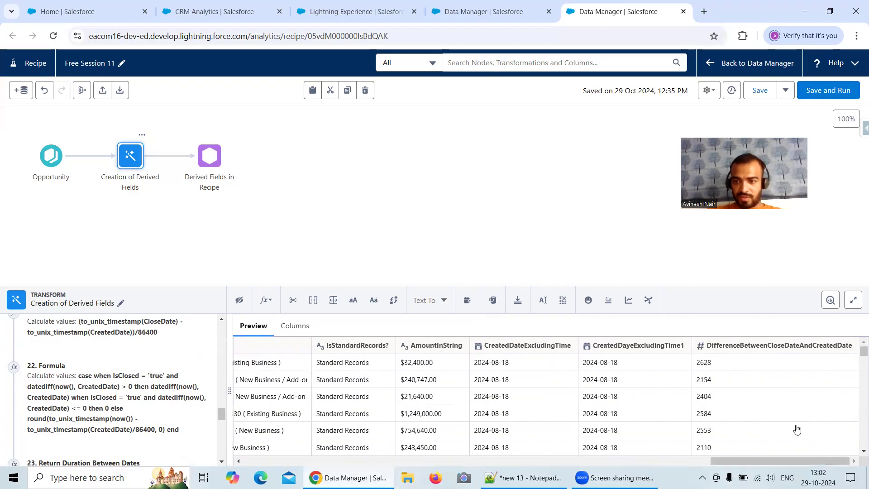
pyautogui.click(167, 389)
pyautogui.click(197, 331)
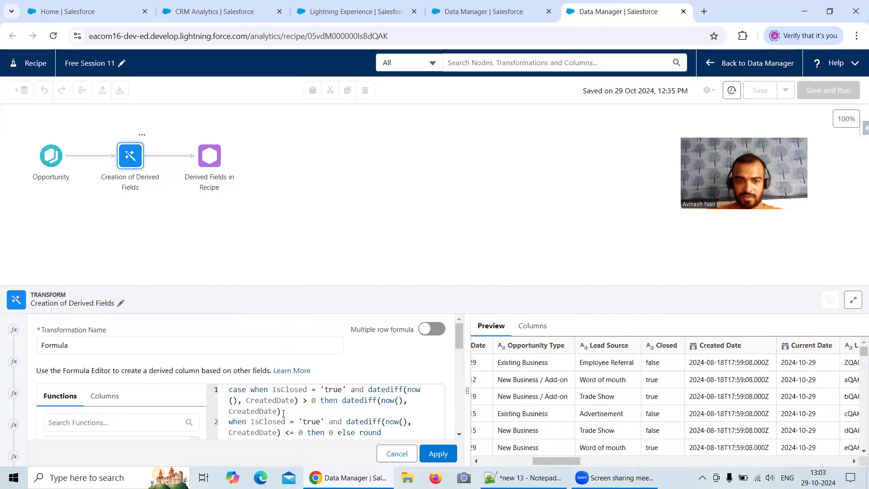
pyautogui.moveTo(458, 335); pyautogui.dragTo(459, 419)
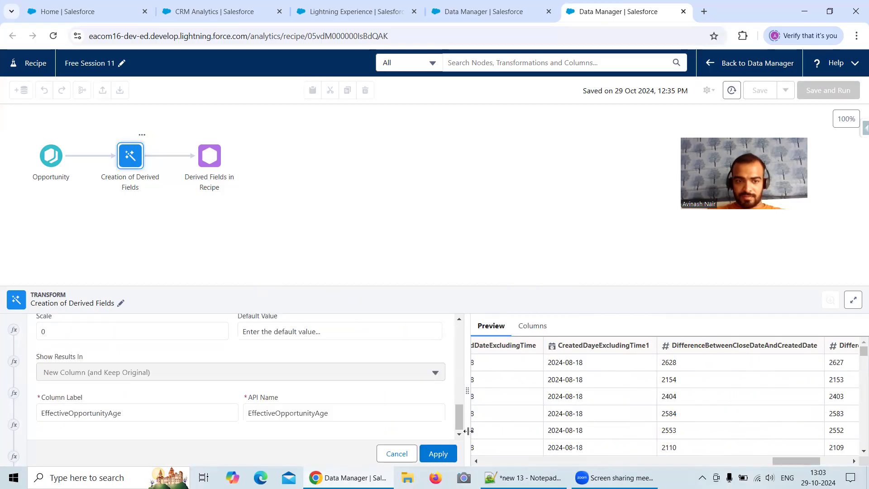
pyautogui.click(389, 453)
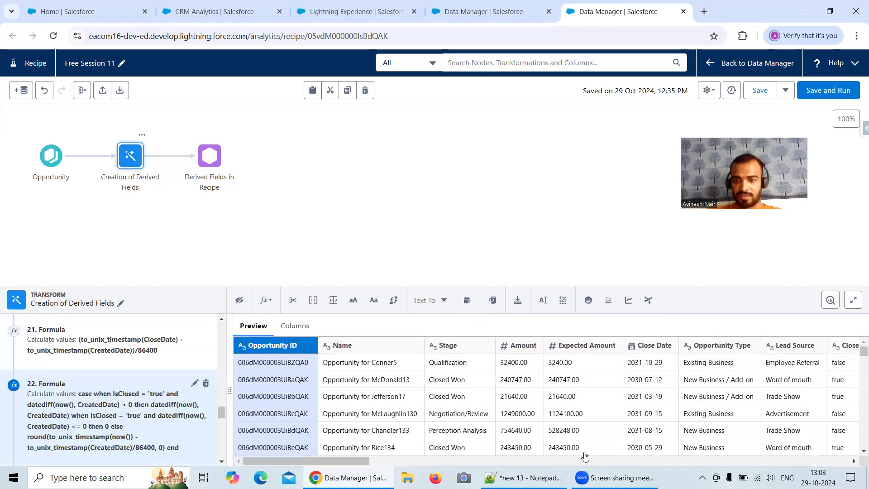
pyautogui.moveTo(353, 461); pyautogui.dragTo(856, 437)
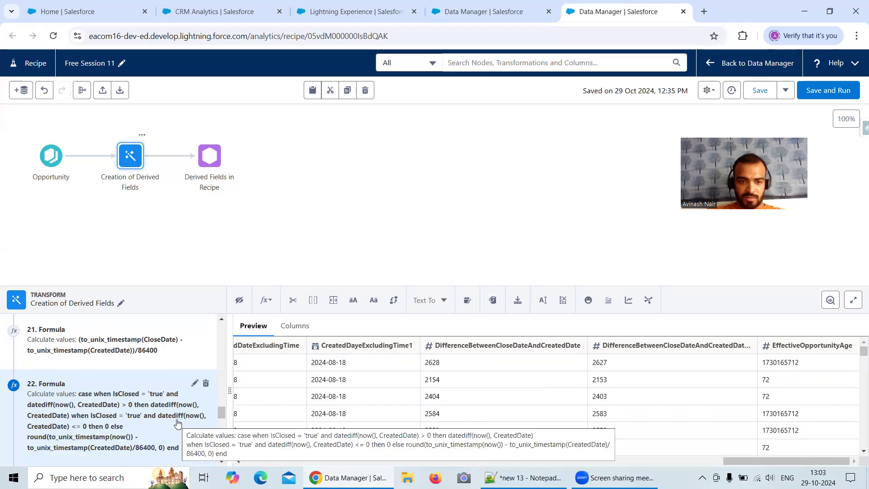
# Step: Review the SAQL expression of EffectiveOpportunityAge in the Free Session 6 dataflow, then return to the recipe
pyautogui.click(512, 21)
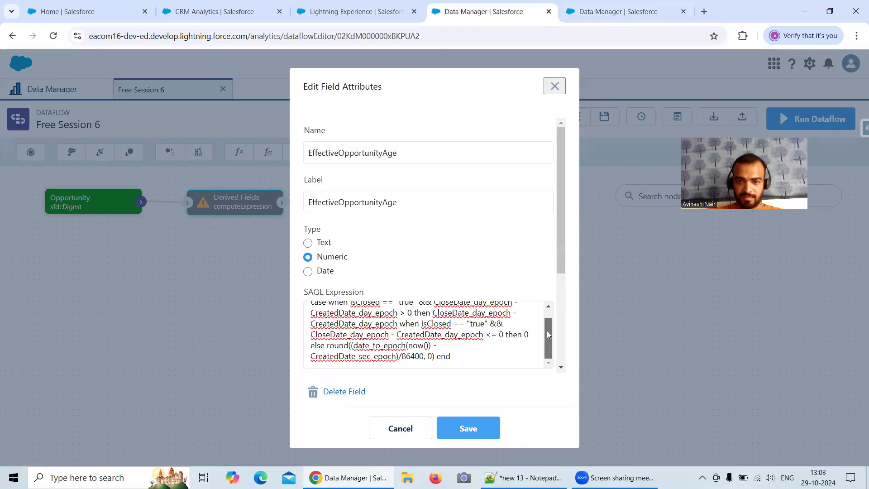
pyautogui.moveTo(547, 332); pyautogui.dragTo(547, 322)
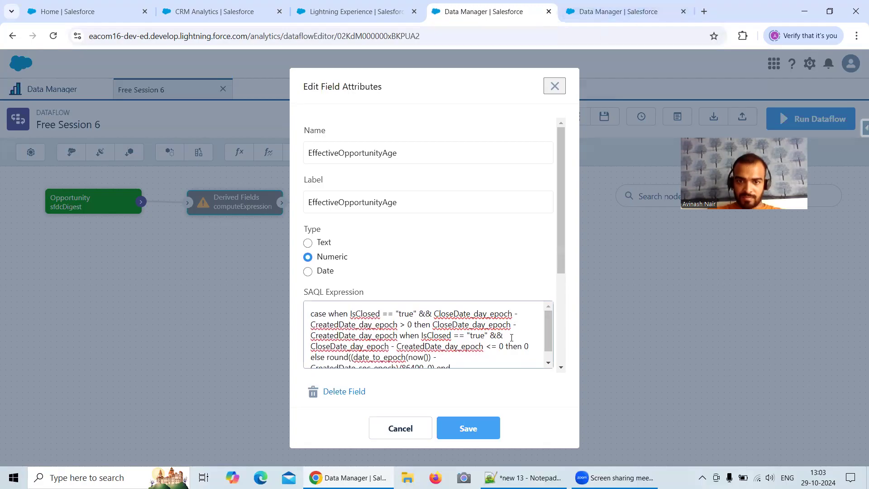
pyautogui.moveTo(550, 324); pyautogui.dragTo(552, 335)
pyautogui.scroll(1, 552, 325)
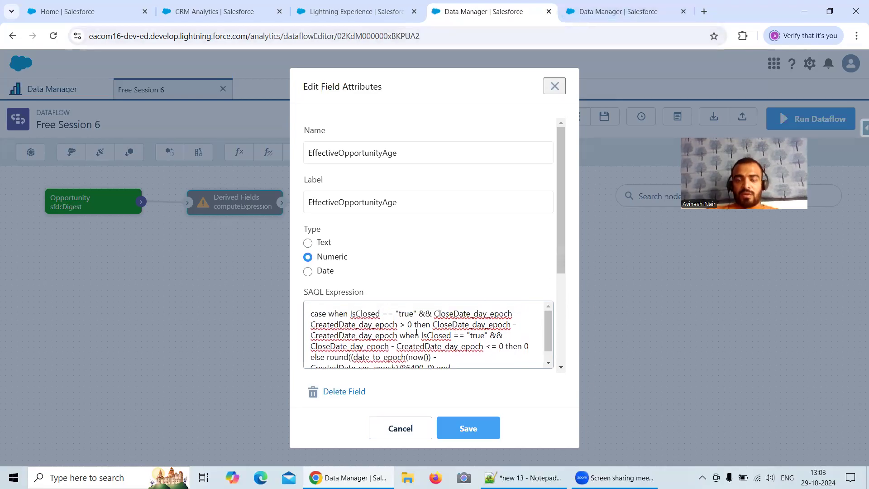
pyautogui.click(618, 12)
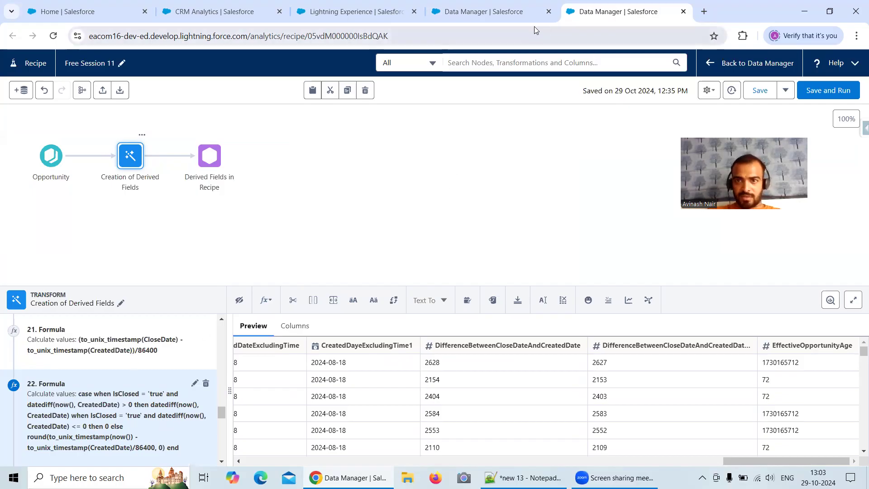
# Step: Back in the dataflow, close the field attributes and reopen EffectiveOpportunityAge from the computed fields of Derived Fields
pyautogui.click(525, 13)
pyautogui.click(422, 430)
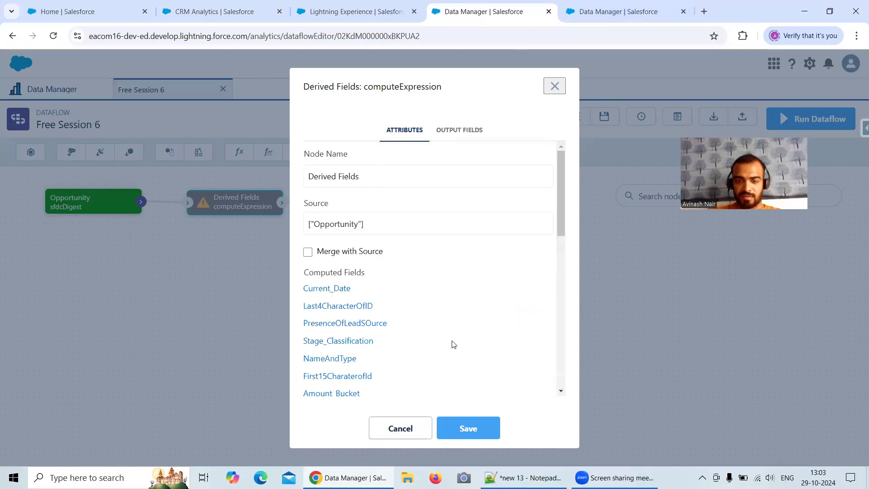
pyautogui.scroll(-10, 450, 344)
pyautogui.click(388, 347)
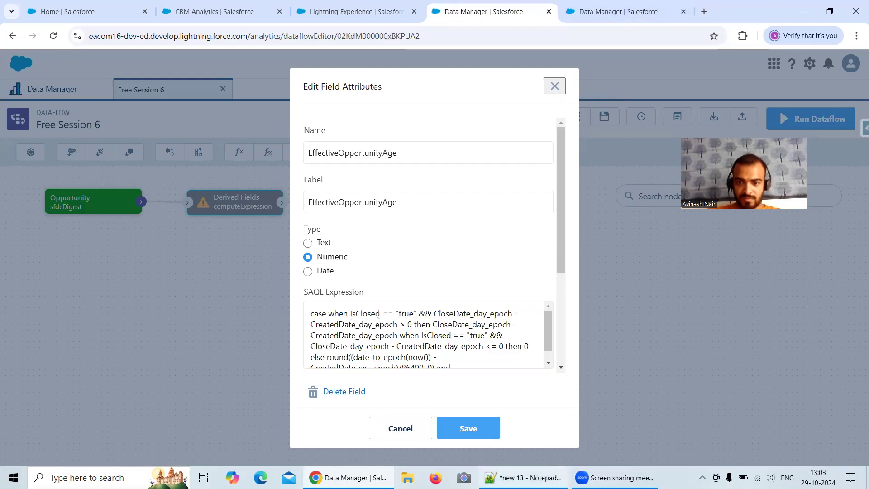
# Step: Compare the datediff conditions of the case expression in the Notepad++ notes with the date fields in the dataflow's SAQL expression
pyautogui.click(525, 477)
pyautogui.moveTo(187, 239); pyautogui.dragTo(313, 236)
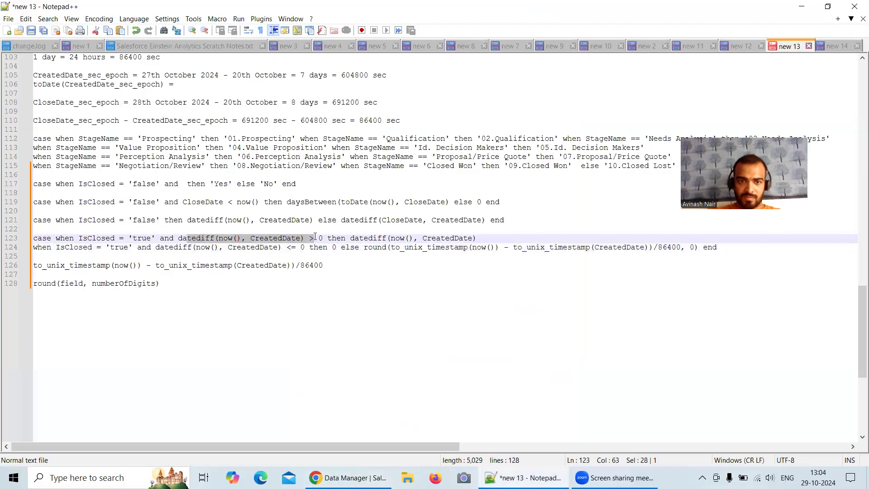
pyautogui.click(802, 6)
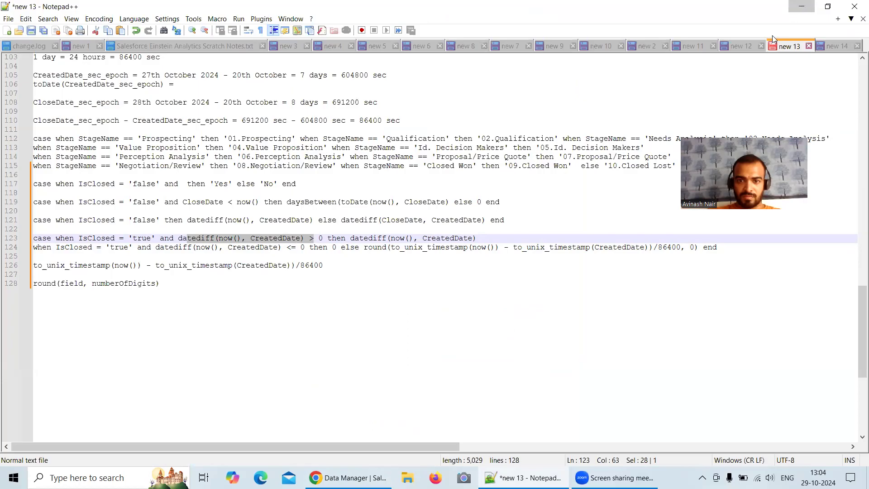
pyautogui.scroll(-1, 469, 334)
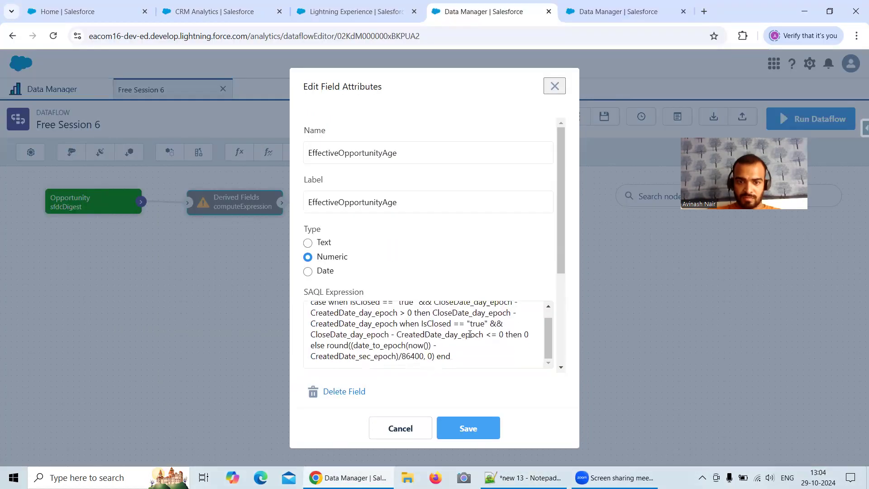
pyautogui.scroll(1, 469, 334)
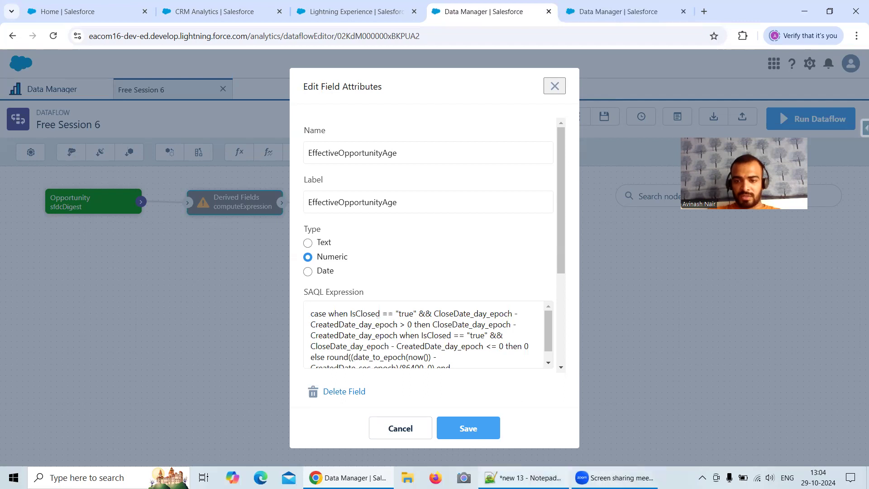
pyautogui.click(525, 478)
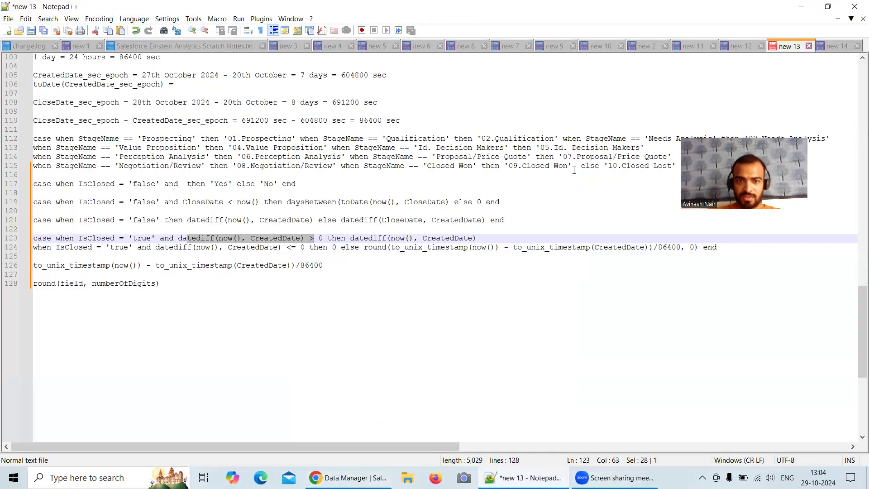
pyautogui.click(801, 6)
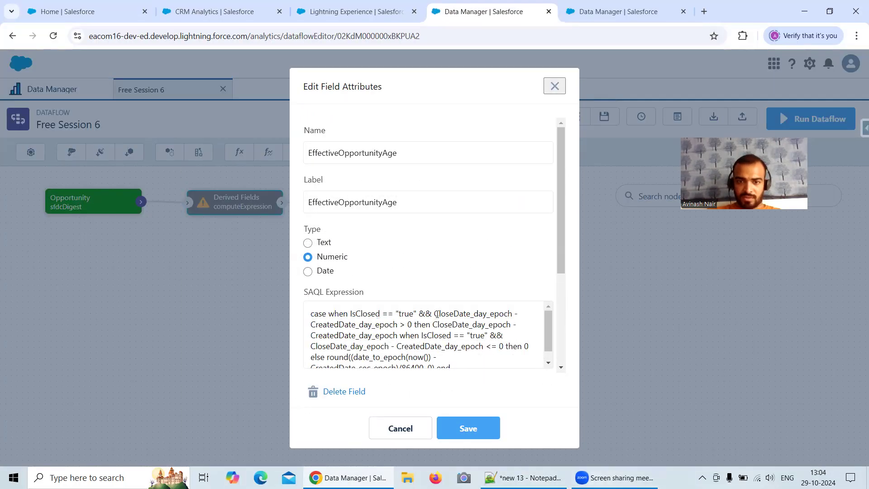
pyautogui.click(436, 313)
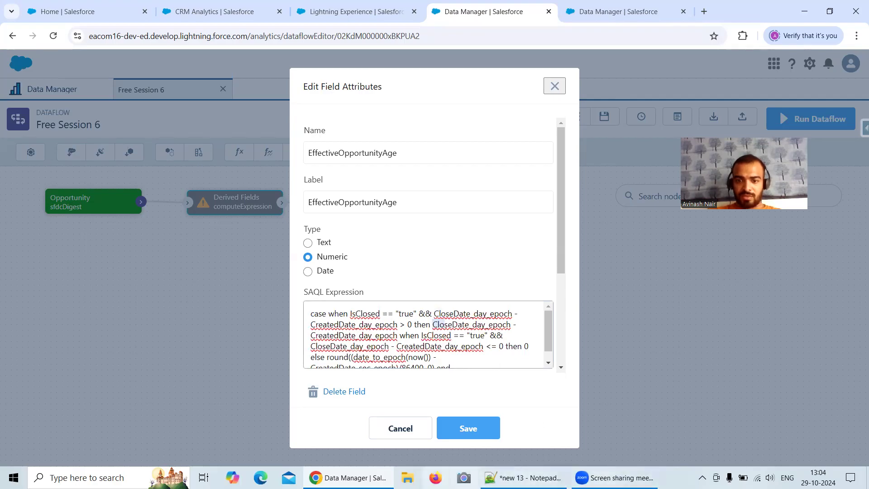
# Step: Reopen transformation 22 in the recipe for editing and delete the word now from its first datediff condition
pyautogui.click(602, 18)
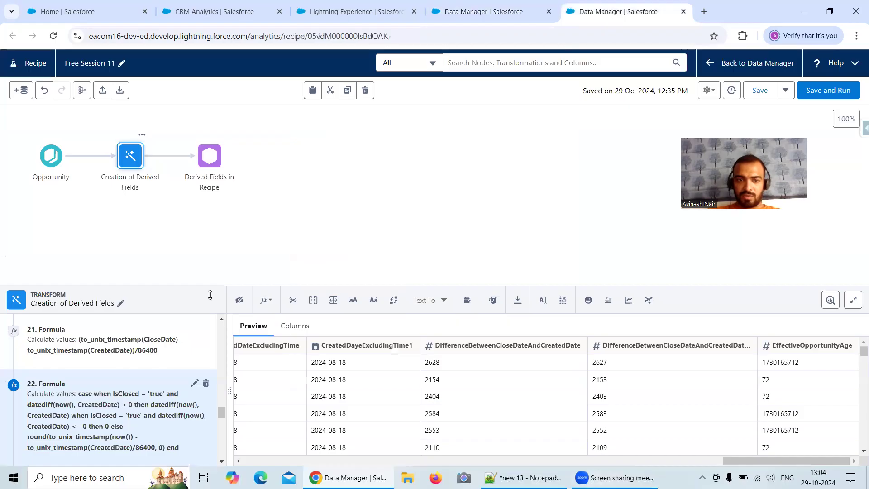
pyautogui.click(194, 384)
pyautogui.moveTo(459, 340); pyautogui.dragTo(460, 347)
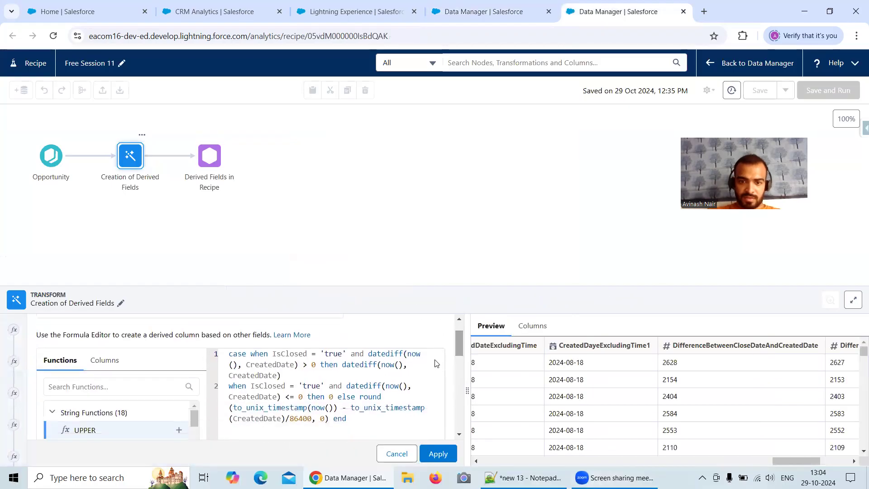
pyautogui.click(423, 355)
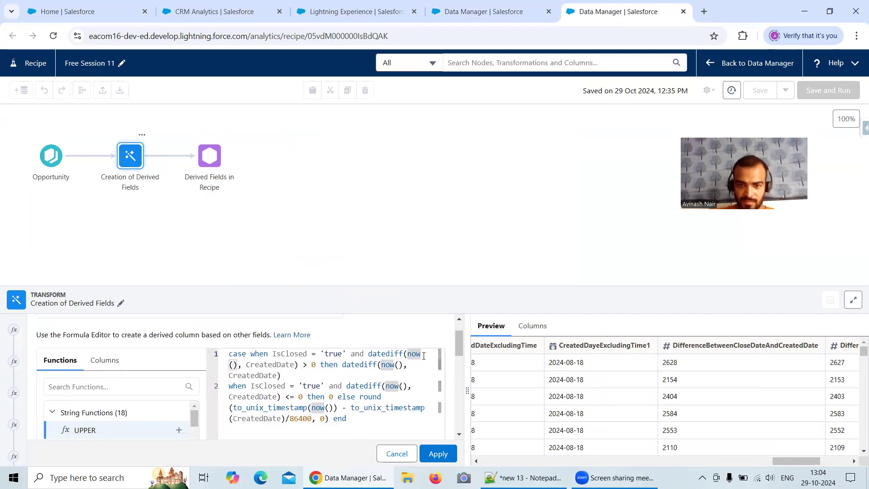
pyautogui.press('BackSpace')
pyautogui.press('BackSpace')
pyautogui.press('BackSpace')
pyautogui.press('Right')
pyautogui.press('Right')
pyautogui.press('Right')
pyautogui.press('Down')
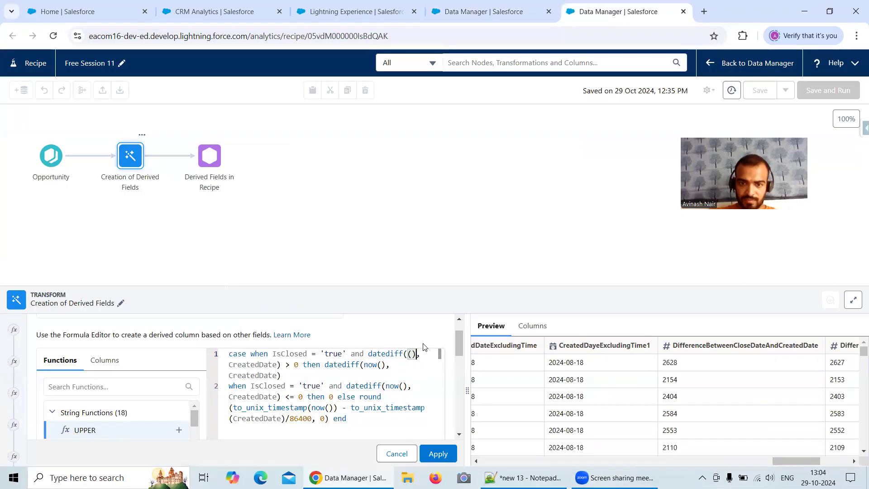
# Step: Check the date field in the dataflow's SAQL expression and enter CloseDate as the first argument of the formula's first datediff condition
pyautogui.click(532, 16)
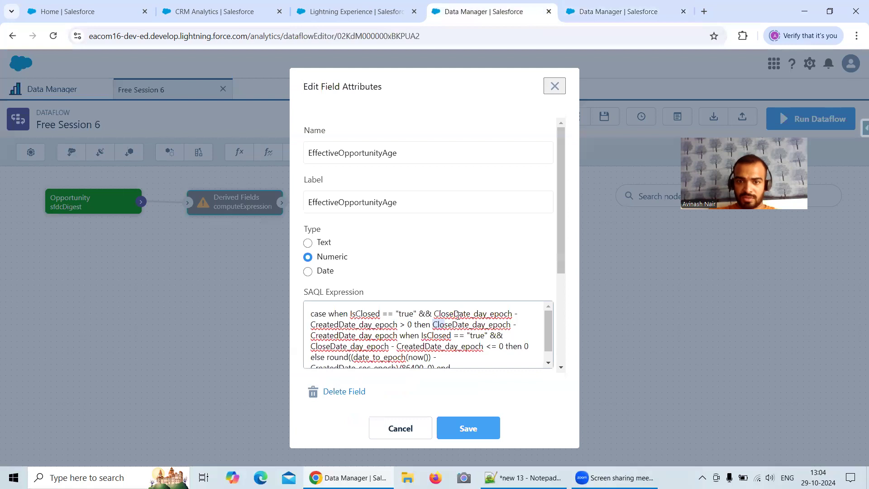
pyautogui.click(624, 11)
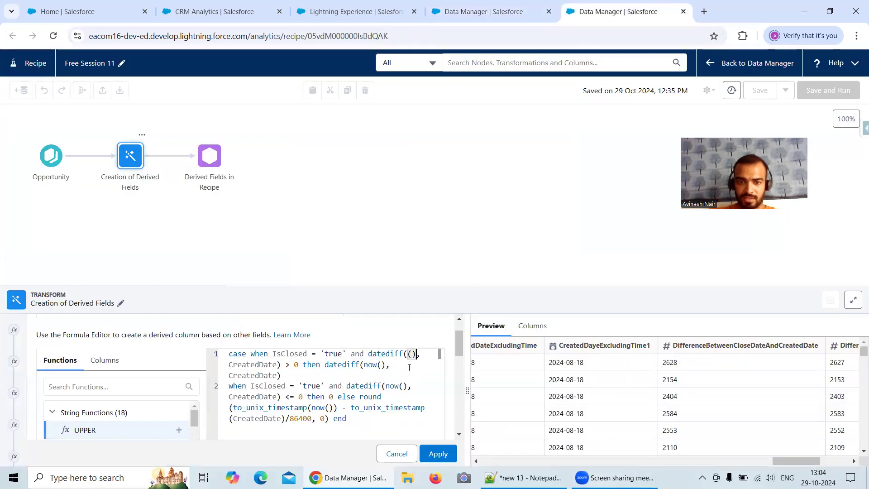
pyautogui.moveTo(415, 353); pyautogui.dragTo(408, 354)
pyautogui.write('Close')
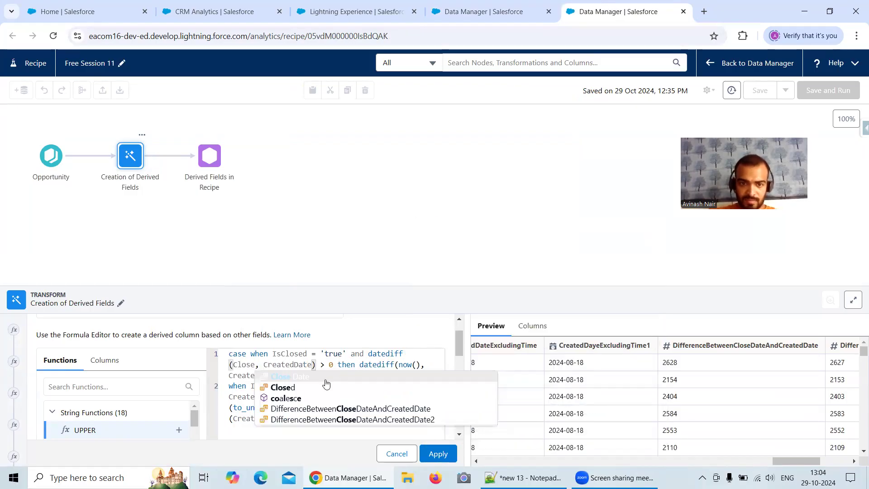
pyautogui.click(304, 377)
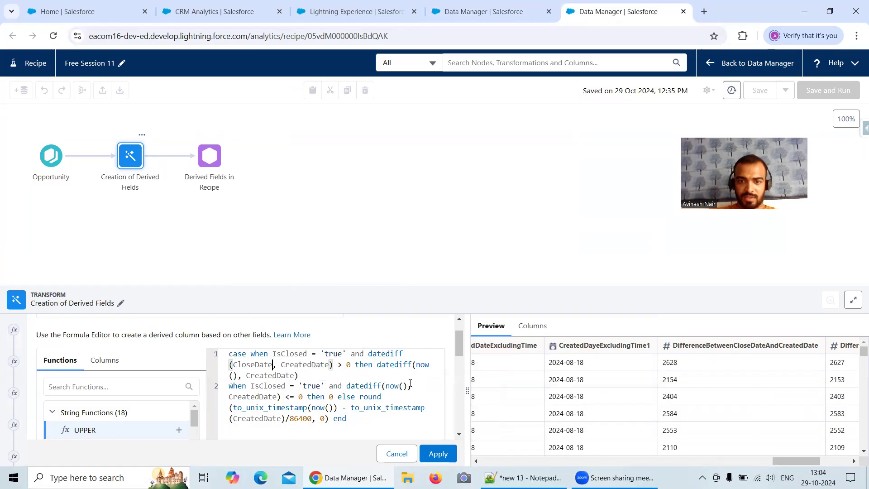
# Step: Replace now() with CloseDate as the first argument of the datediff in the formula's first then branch
pyautogui.doubleClick(423, 364)
pyautogui.press('BackSpace')
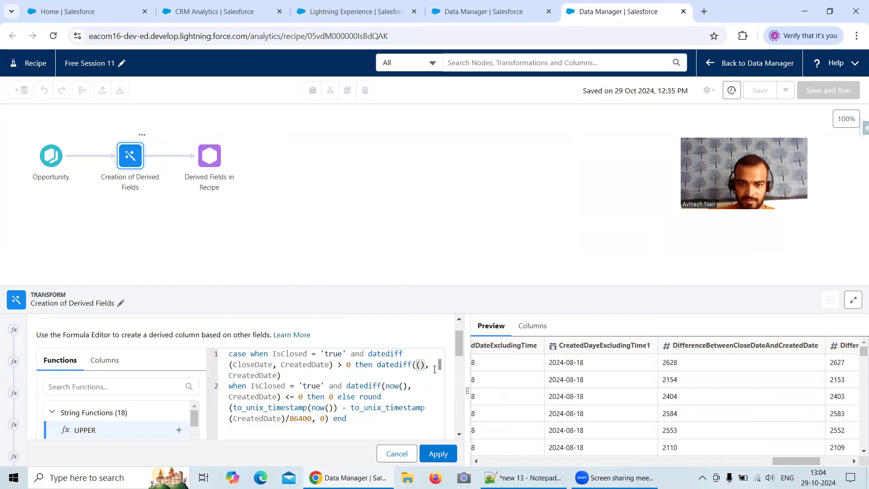
pyautogui.press('BackSpace')
pyautogui.press('BackSpace')
pyautogui.write('Close')
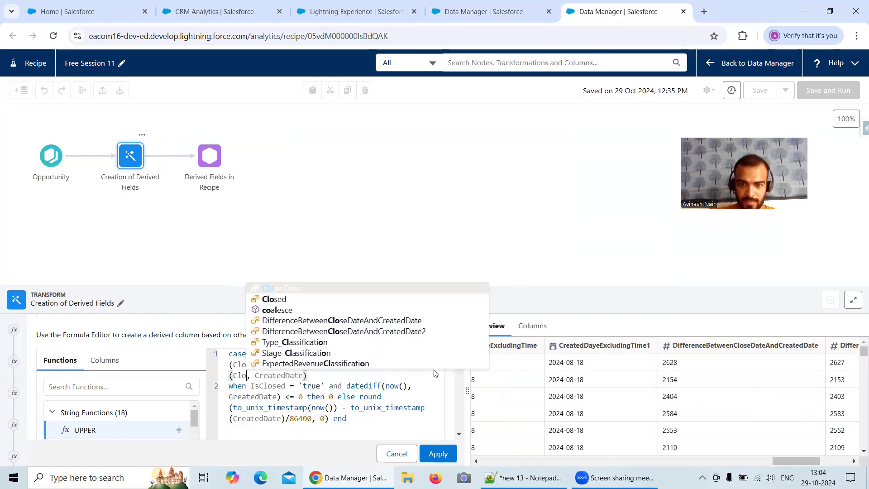
pyautogui.click(322, 390)
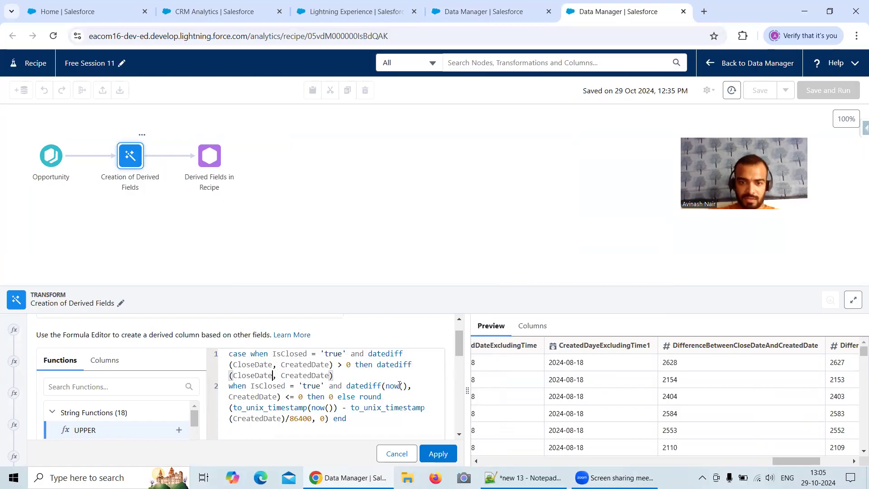
# Step: Replace now() with CloseDate in the datediff of the second when condition and apply the formula
pyautogui.moveTo(405, 386); pyautogui.dragTo(386, 386)
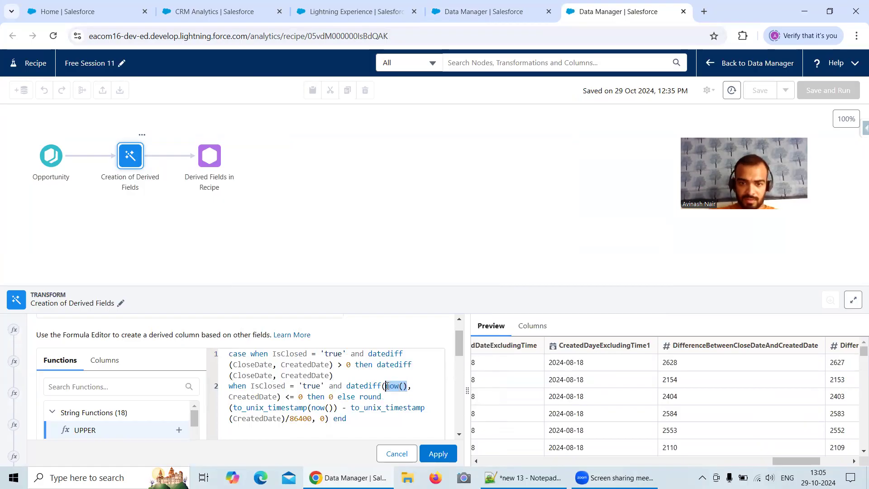
pyautogui.write('CloseD')
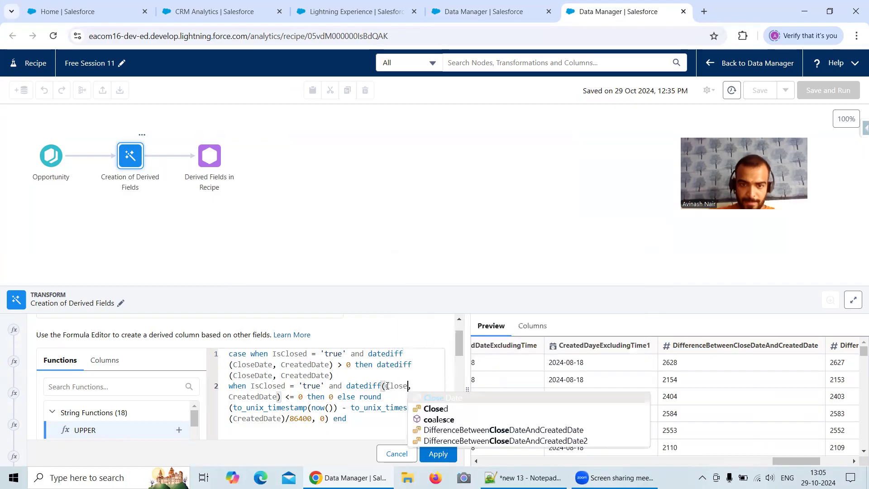
pyautogui.click(443, 408)
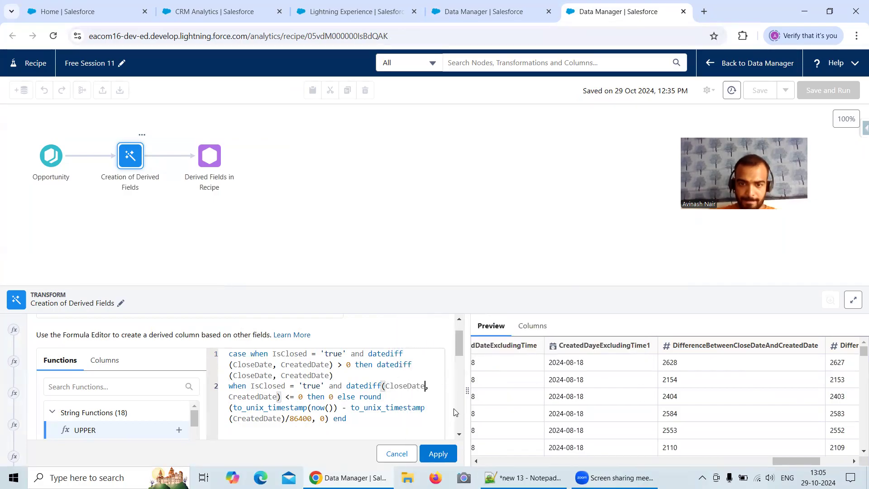
pyautogui.click(439, 454)
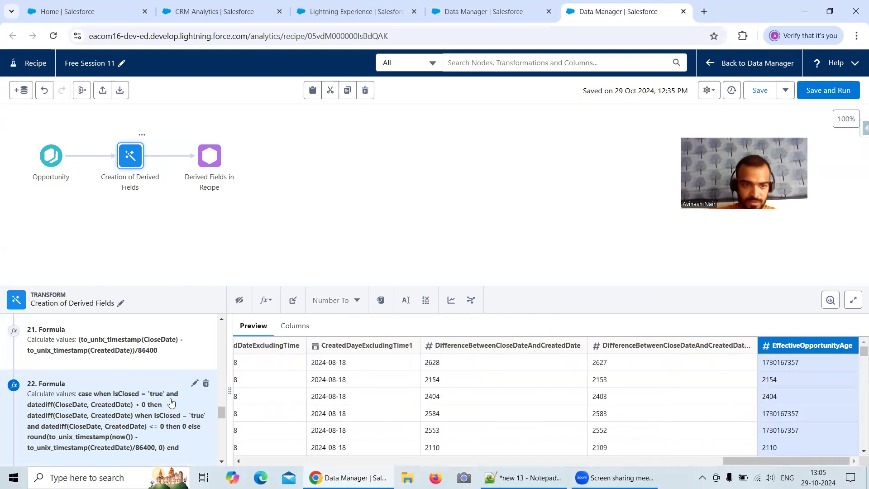
# Step: Look through the recipe's transformation list and open transformation 32, the OpportunityAge formula, for editing
pyautogui.scroll(3, 176, 414)
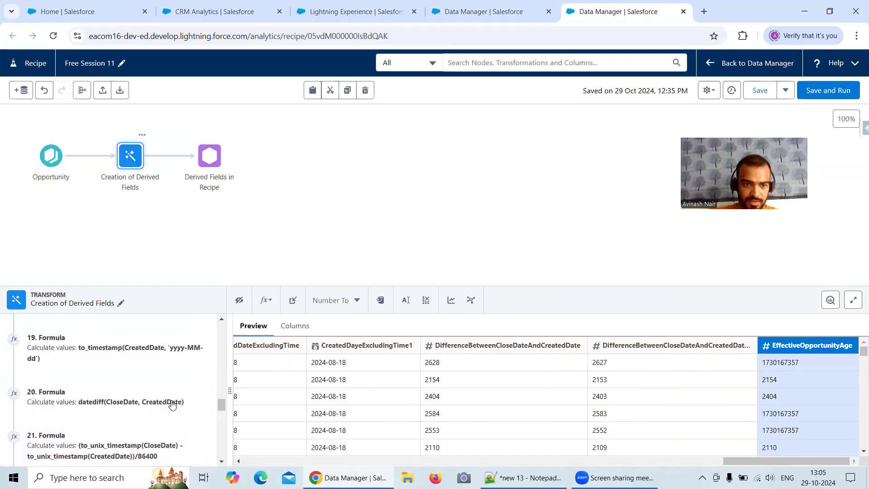
pyautogui.scroll(6, 176, 402)
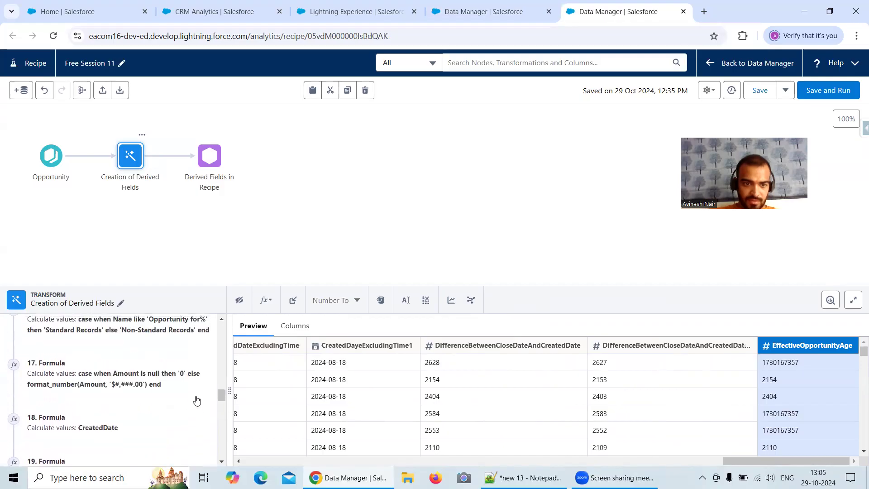
pyautogui.scroll(6, 197, 401)
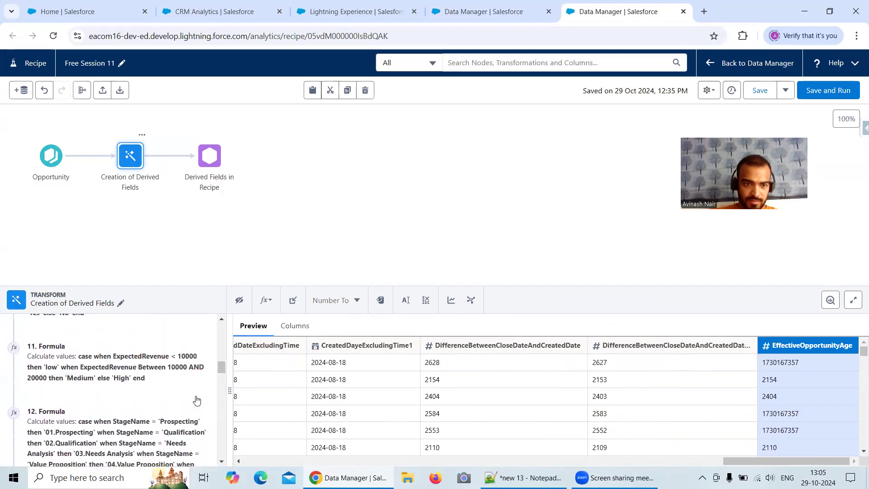
pyautogui.scroll(7, 196, 401)
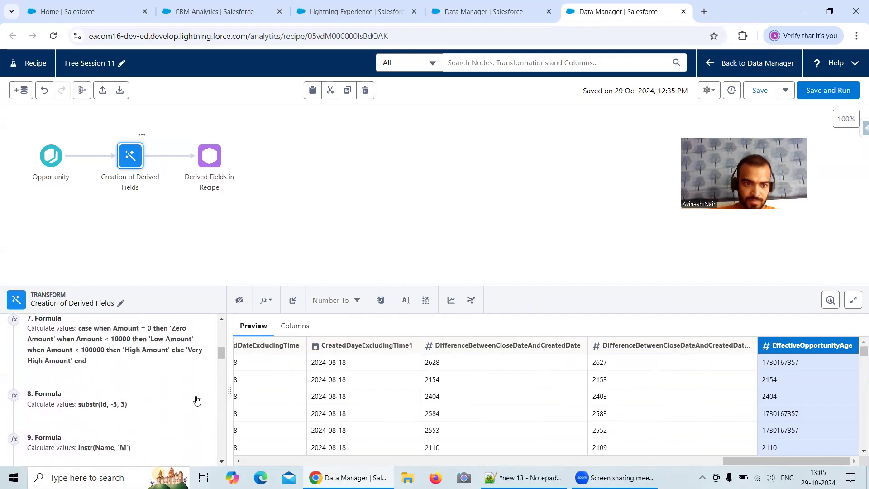
pyautogui.scroll(3, 197, 401)
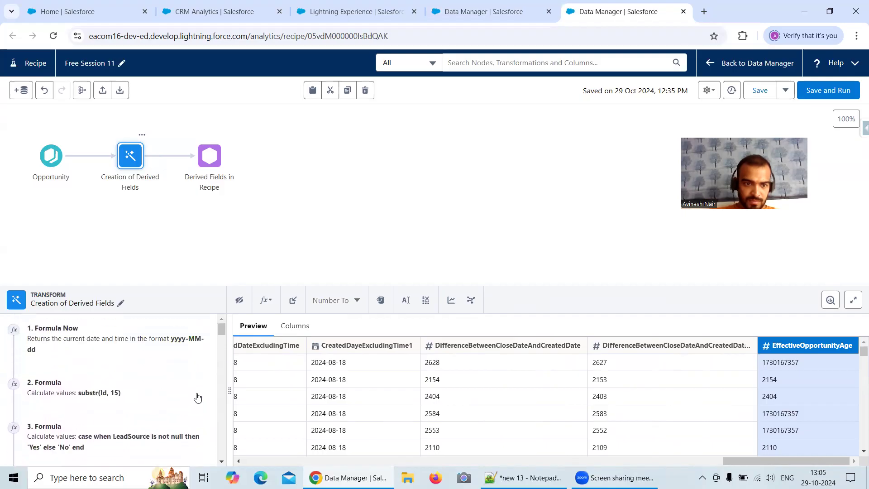
pyautogui.moveTo(221, 327); pyautogui.dragTo(227, 457)
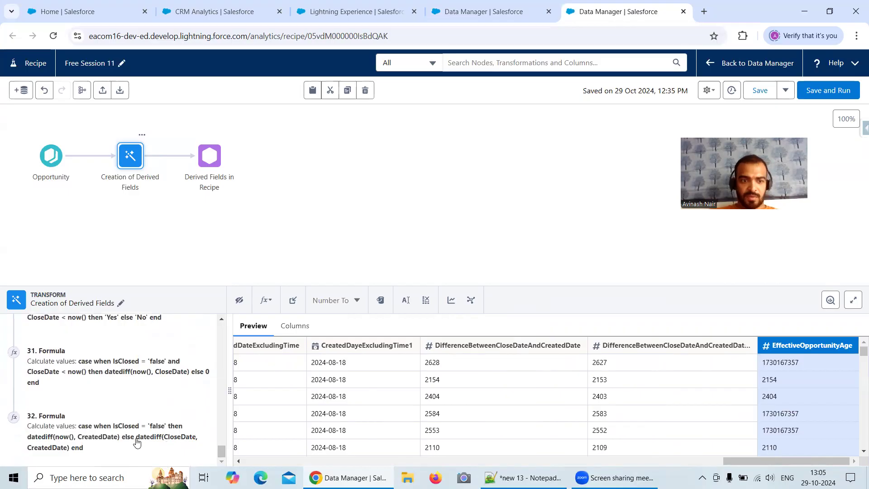
pyautogui.click(163, 434)
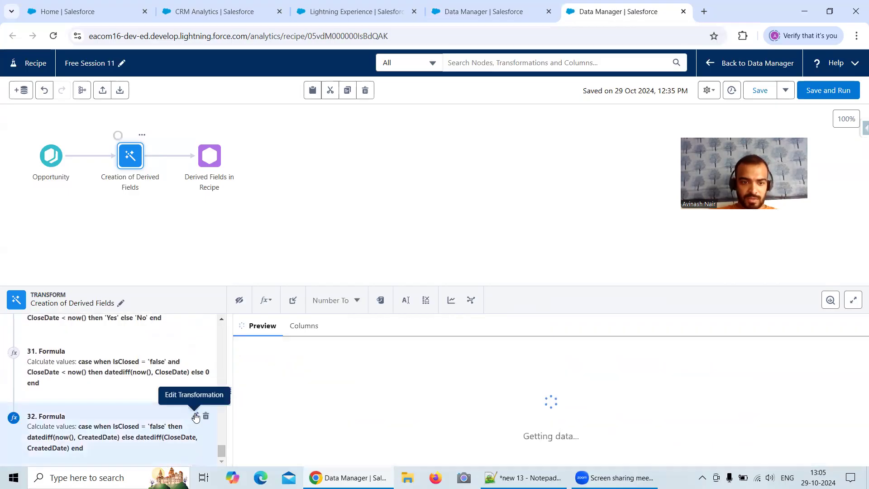
pyautogui.click(195, 416)
# Step: Examine the OpportunityAge case formula and its preview values down to the last rows, and close the formula without changes
pyautogui.scroll(-1, 460, 370)
pyautogui.moveTo(460, 370); pyautogui.dragTo(454, 333)
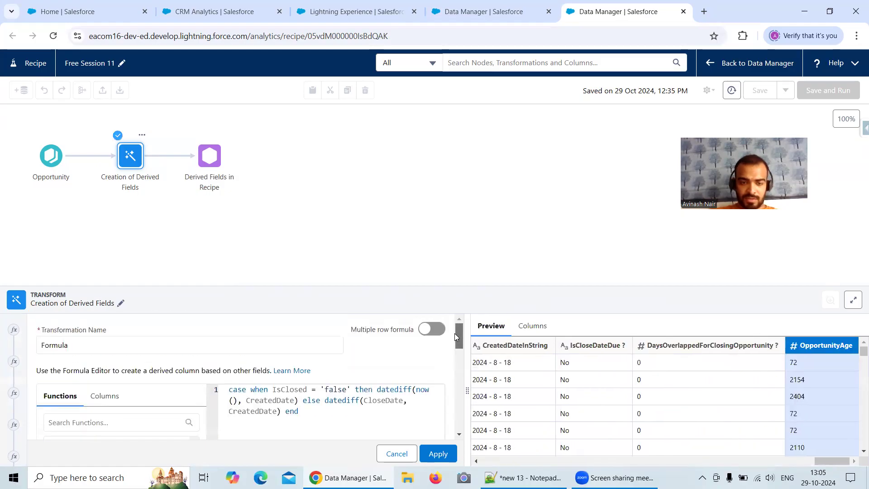
pyautogui.moveTo(832, 461); pyautogui.dragTo(845, 441)
pyautogui.scroll(-5, 840, 414)
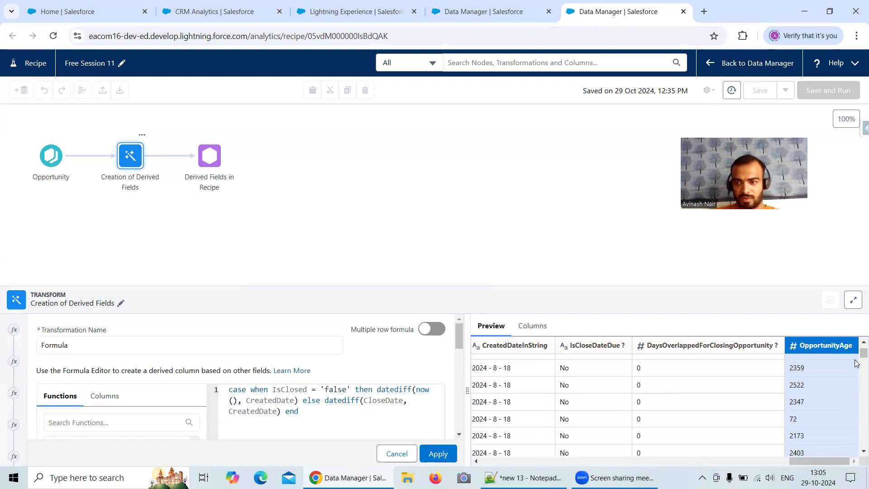
pyautogui.moveTo(856, 355); pyautogui.dragTo(738, 452)
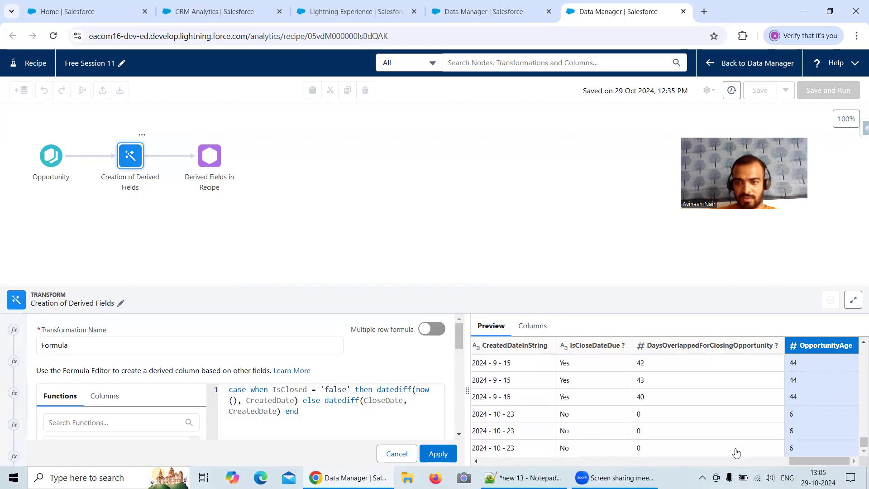
pyautogui.click(396, 454)
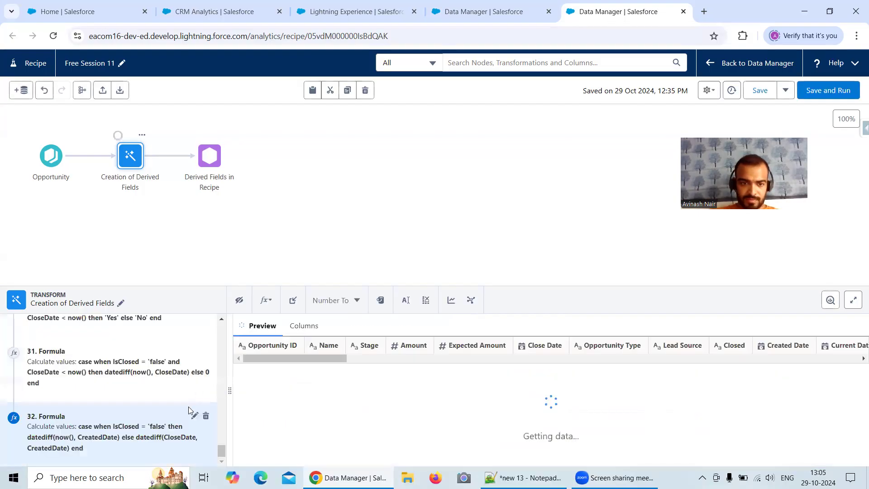
# Step: Reopen transformation 22 and examine its case formula against the EffectiveOpportunityAge column and the opening opportunity columns of the preview
pyautogui.scroll(7, 185, 408)
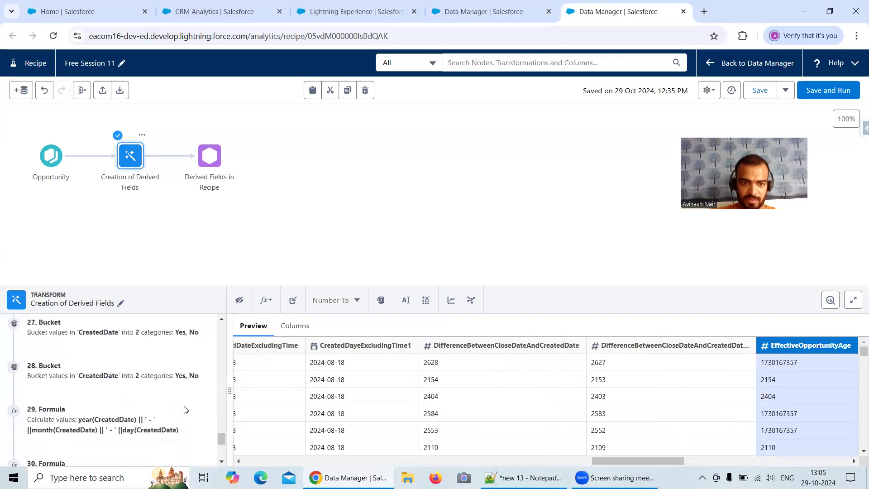
pyautogui.scroll(2, 184, 409)
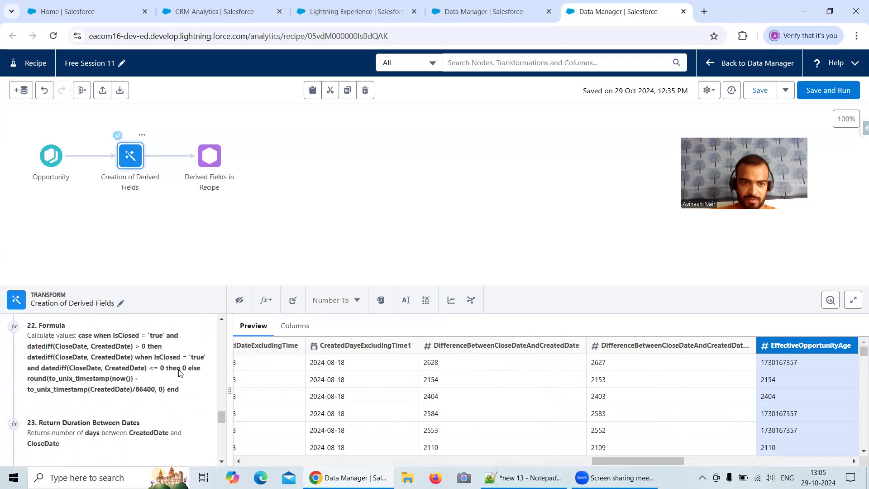
pyautogui.click(193, 331)
pyautogui.click(194, 328)
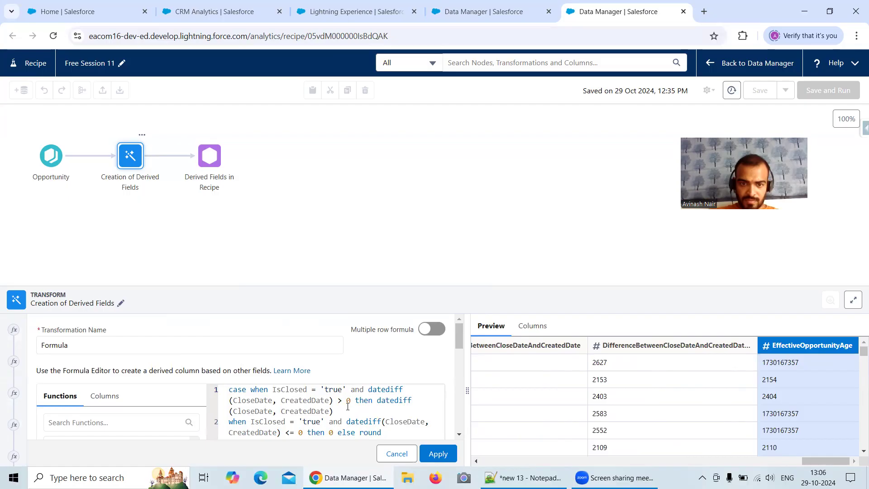
pyautogui.moveTo(457, 335); pyautogui.dragTo(457, 346)
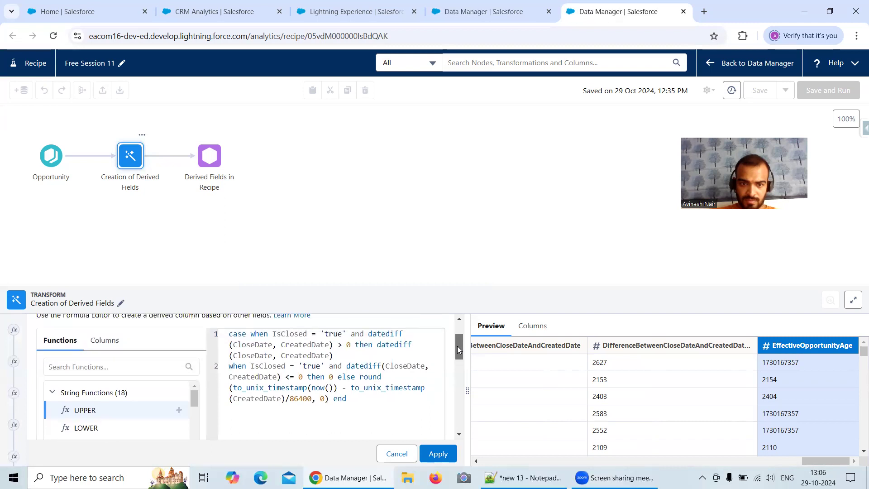
pyautogui.click(231, 356)
pyautogui.press('BackSpace')
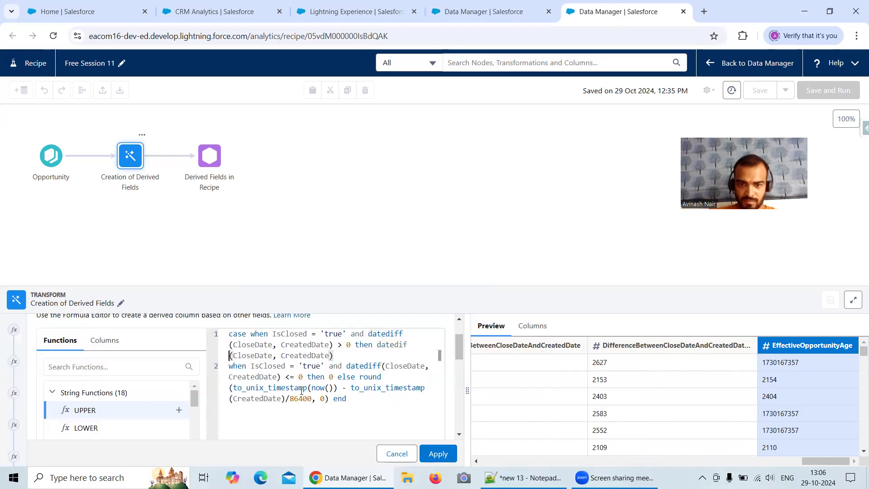
pyautogui.write('f')
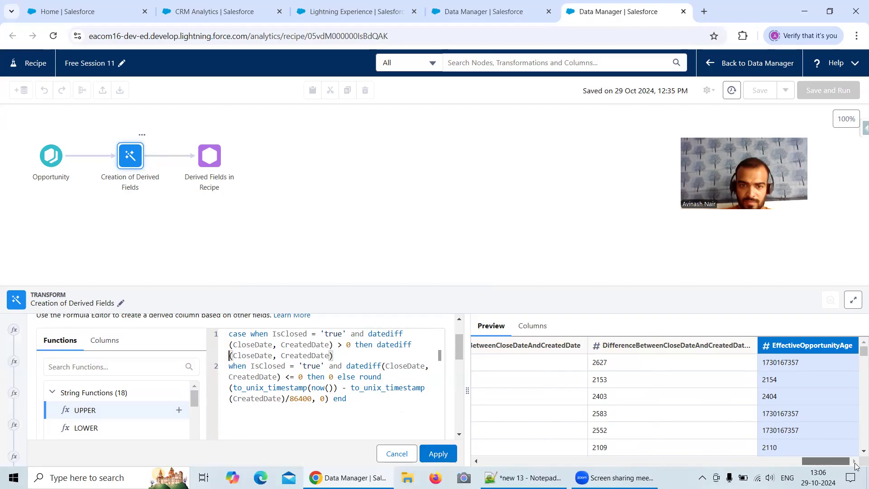
pyautogui.moveTo(846, 468); pyautogui.dragTo(678, 461)
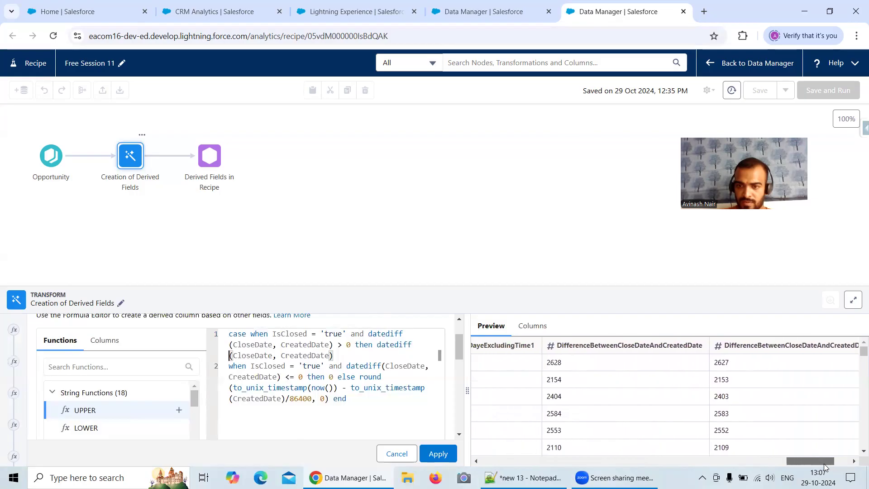
pyautogui.moveTo(805, 466); pyautogui.dragTo(512, 460)
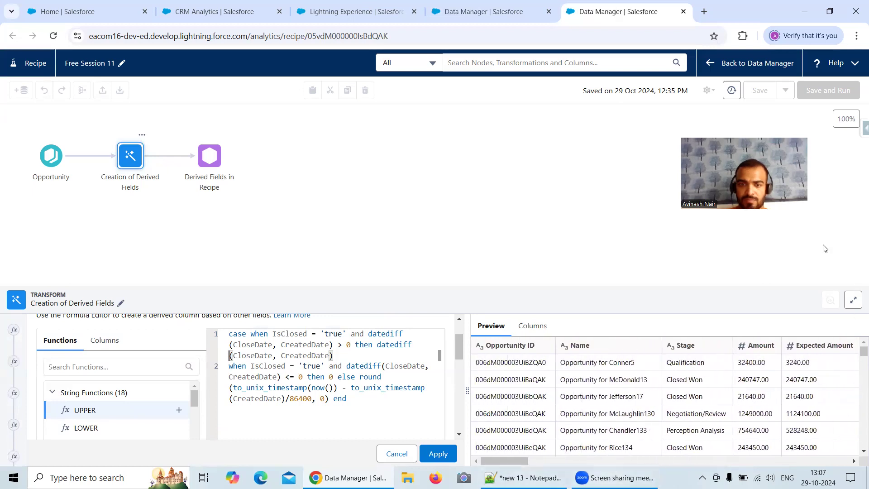
# Step: Delete and re-enter the final f of datediff in the then branch, and reapply transformation 22
pyautogui.press('BackSpace')
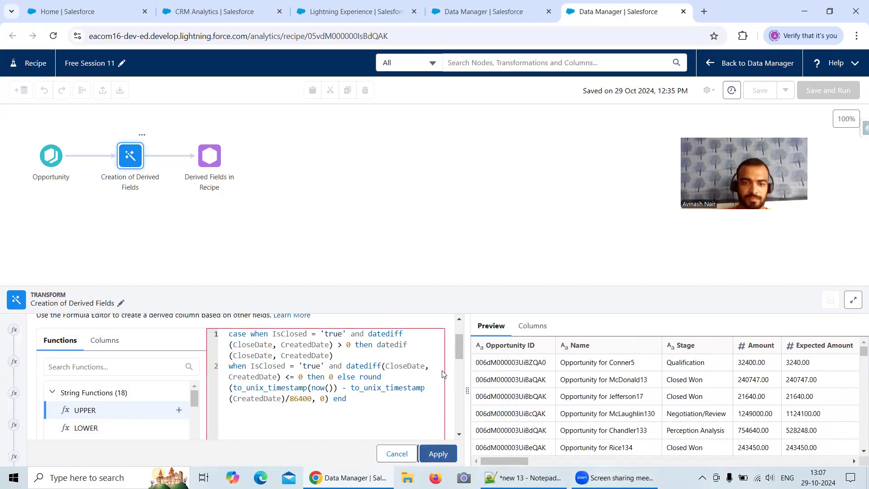
pyautogui.moveTo(455, 355)
pyautogui.mouseDown()
pyautogui.moveTo(458, 381)
pyautogui.moveTo(452, 346)
pyautogui.mouseUp()
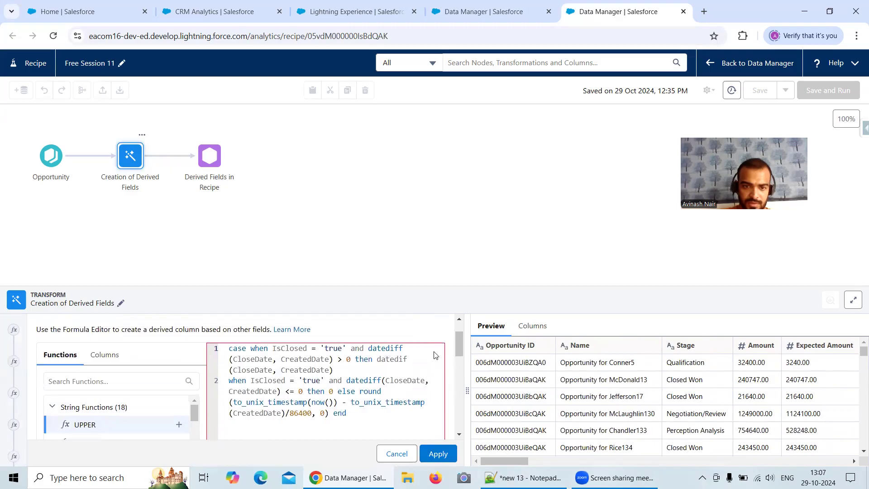
pyautogui.doubleClick(422, 360)
pyautogui.write('f')
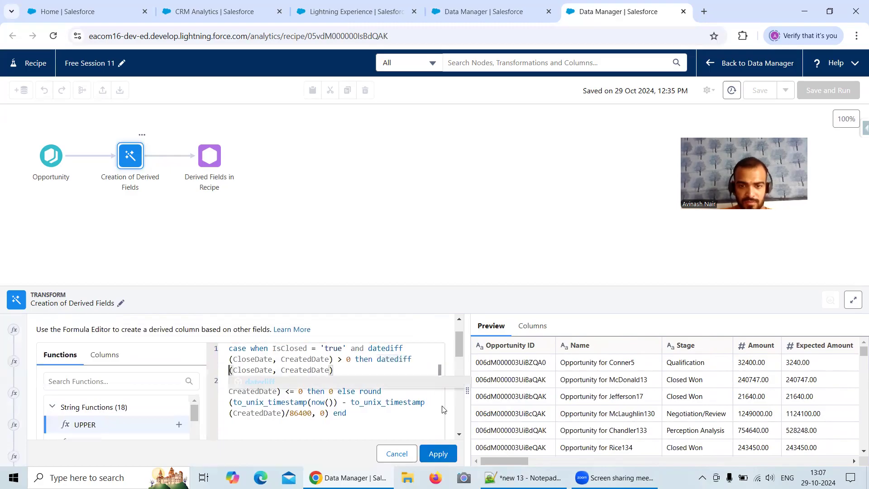
pyautogui.click(437, 454)
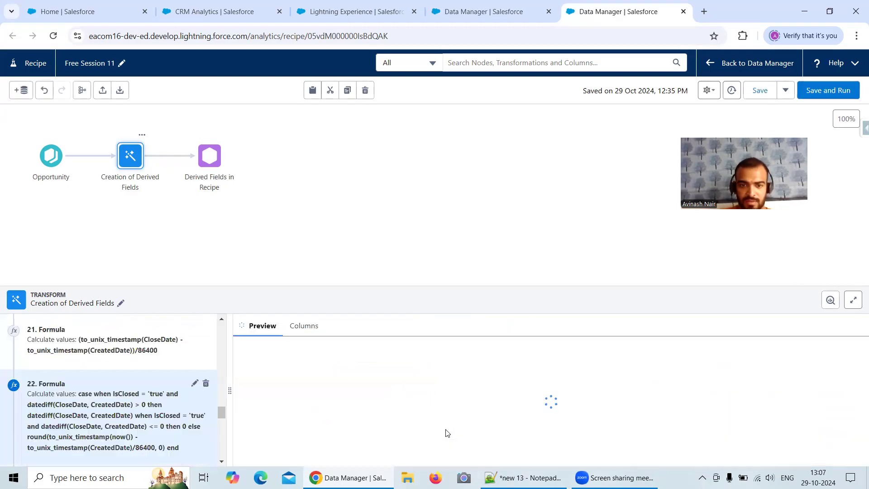
# Step: Examine the EffectiveOpportunityAge values and the stage and close date columns in the transformation's preview
pyautogui.hscroll(5, 576, 452)
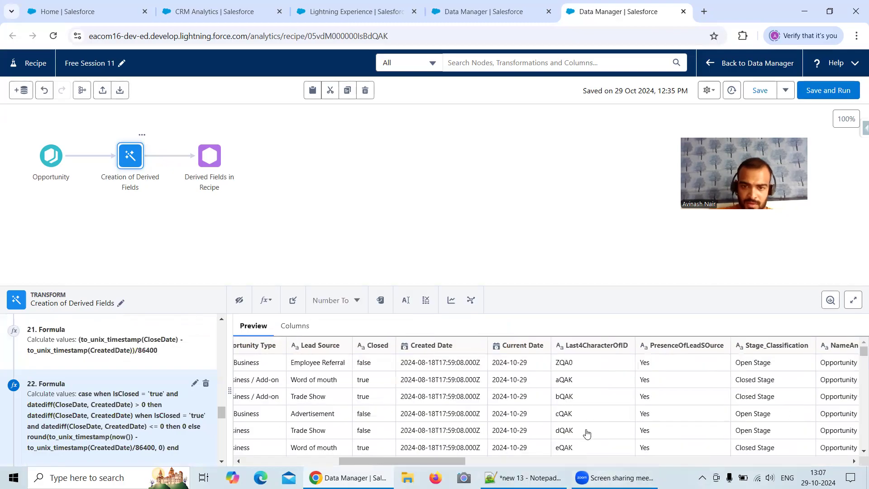
pyautogui.hscroll(5, 776, 421)
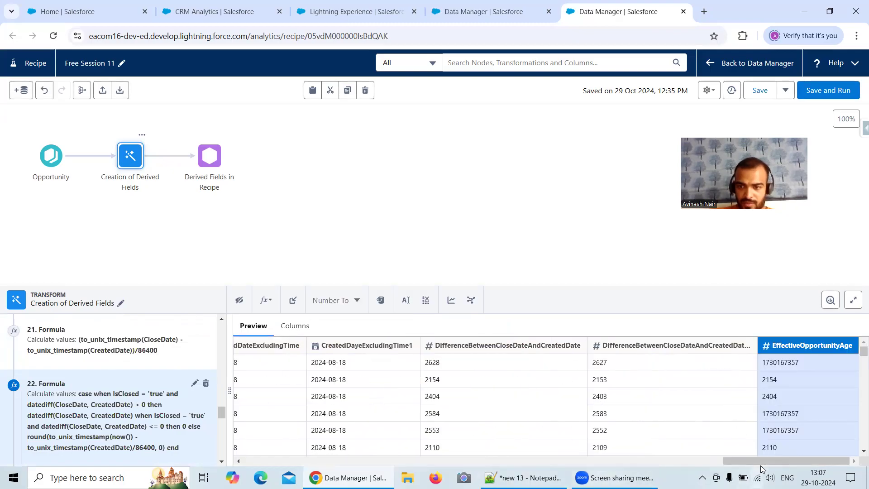
pyautogui.moveTo(760, 460); pyautogui.dragTo(852, 462)
pyautogui.moveTo(797, 461); pyautogui.dragTo(275, 456)
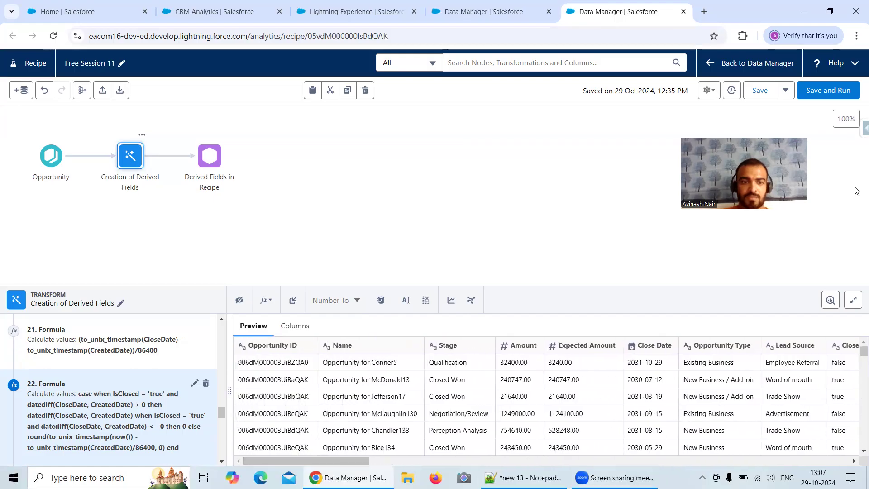
# Step: Look through the transformation list, view transformation 32's OpportunityAge formula without changing it, and examine EffectiveOpportunityAge against the neighbouring preview columns
pyautogui.scroll(3, 120, 381)
pyautogui.scroll(5, 121, 381)
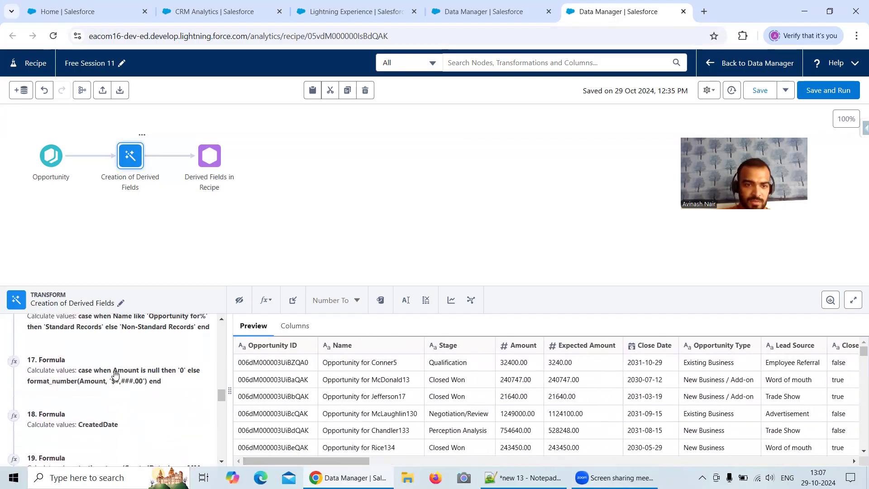
pyautogui.scroll(5, 121, 372)
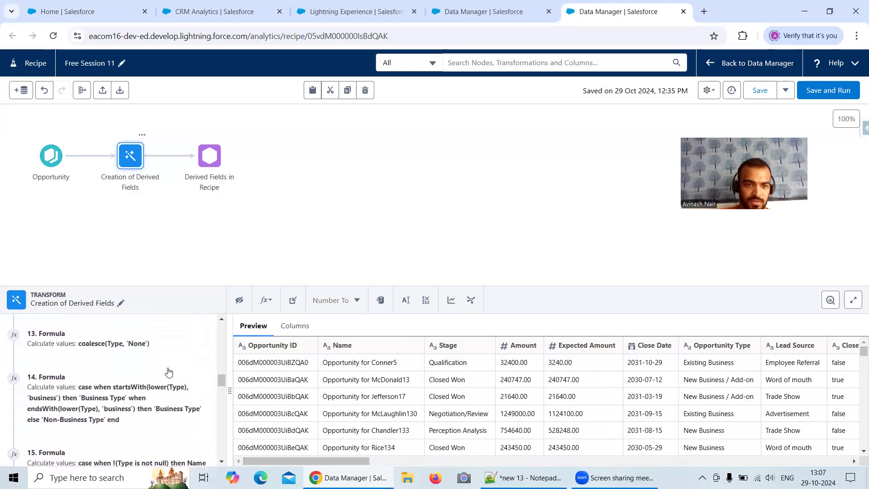
pyautogui.scroll(6, 176, 369)
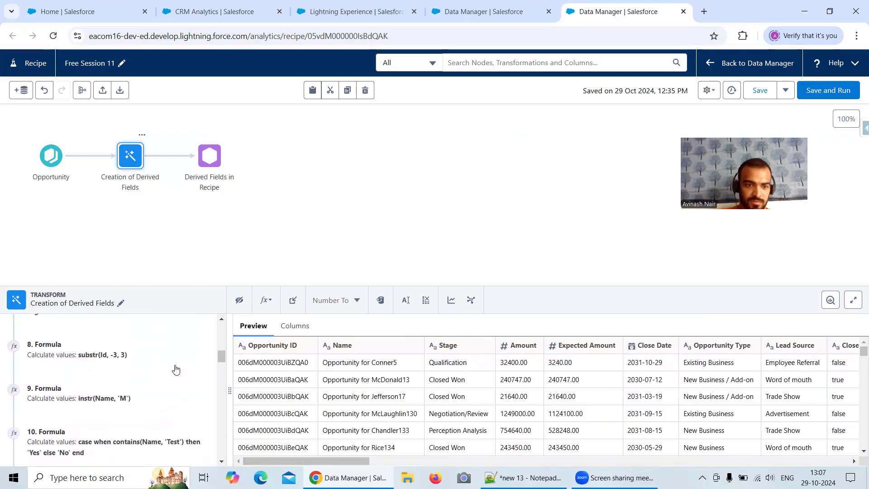
pyautogui.scroll(4, 176, 370)
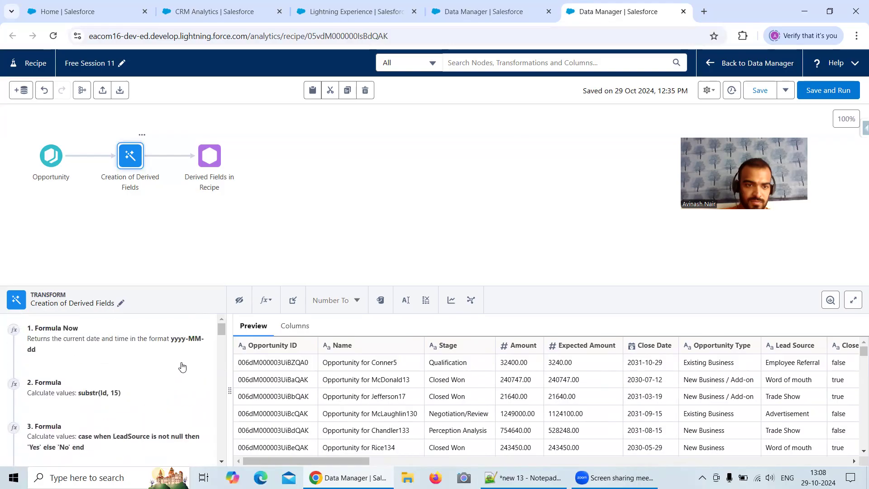
pyautogui.moveTo(221, 329); pyautogui.dragTo(220, 452)
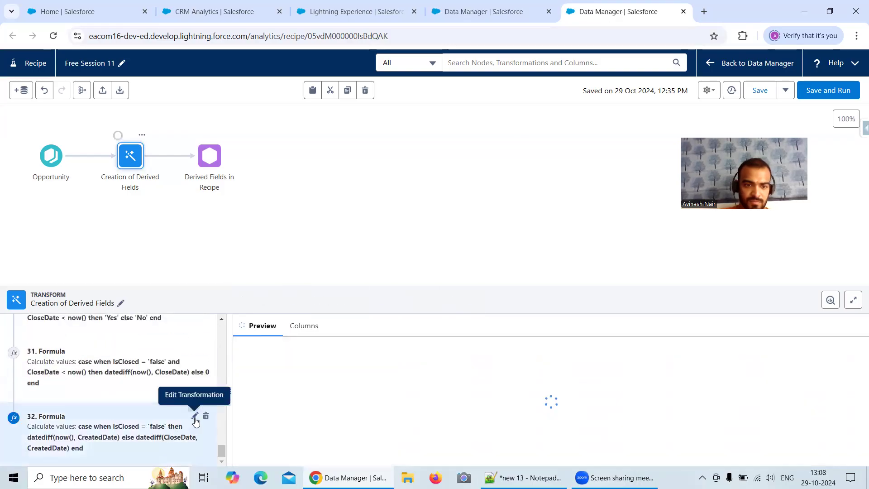
pyautogui.click(195, 420)
pyautogui.scroll(-5, 458, 334)
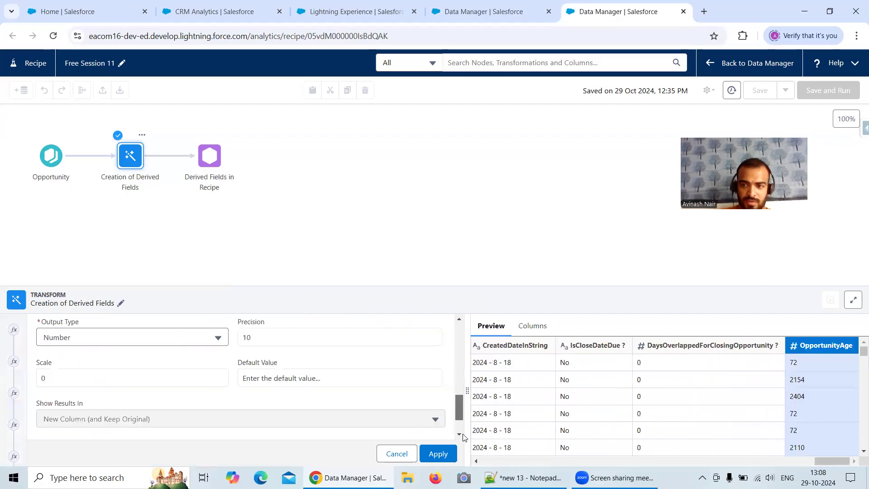
pyautogui.click(397, 453)
pyautogui.click(171, 426)
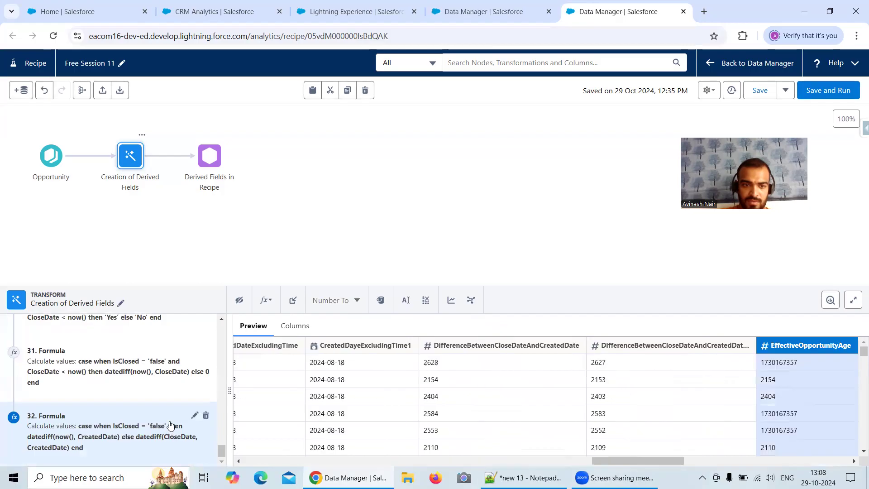
pyautogui.moveTo(675, 460); pyautogui.dragTo(728, 459)
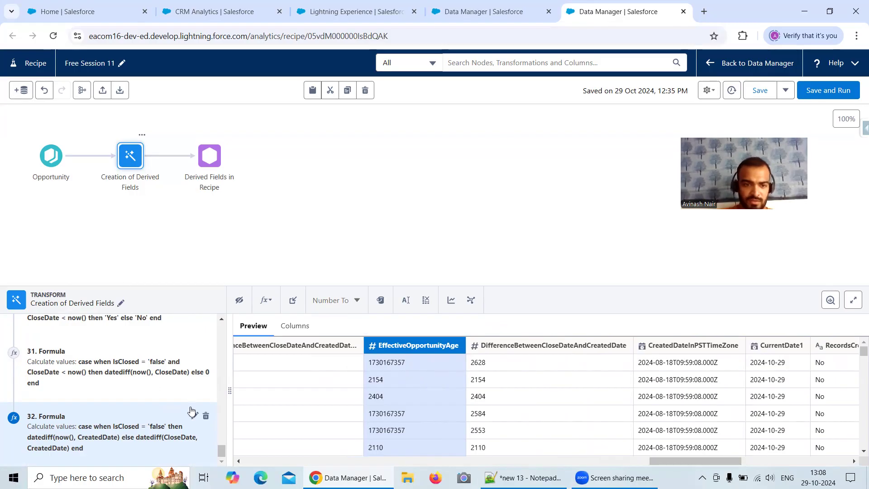
# Step: Reopen transformation 22 and copy the complete round expression from the else branch of its case formula
pyautogui.scroll(1, 190, 407)
pyautogui.scroll(-1, 190, 404)
pyautogui.scroll(3, 190, 404)
pyautogui.scroll(5, 190, 403)
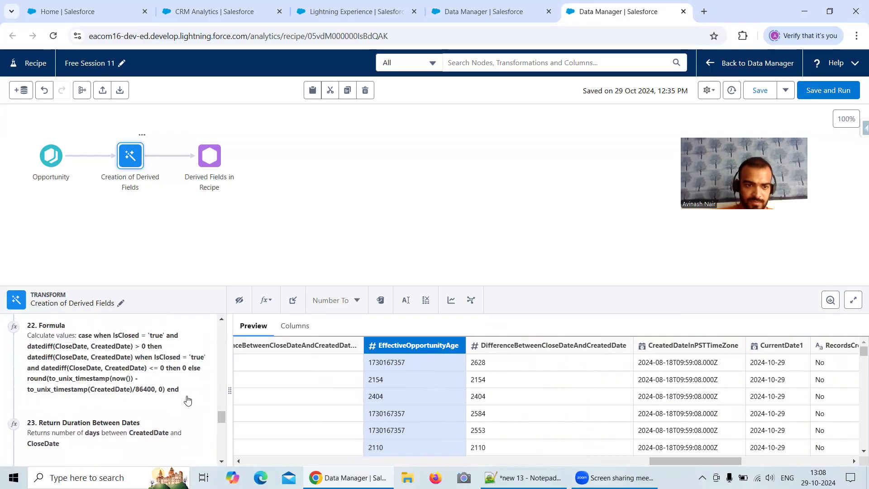
pyautogui.click(165, 372)
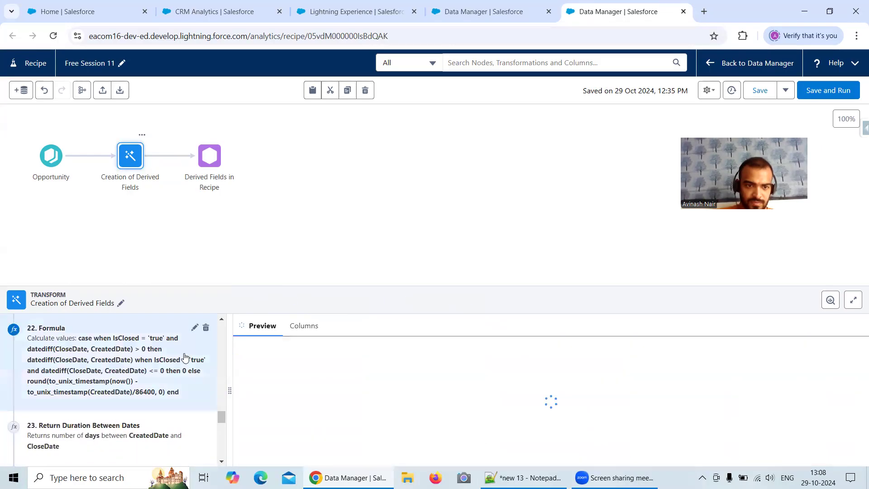
pyautogui.click(191, 327)
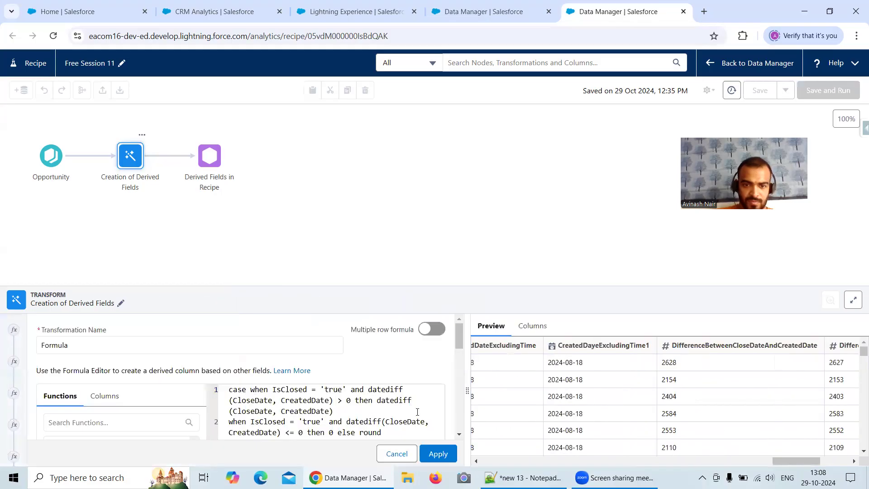
pyautogui.moveTo(459, 336); pyautogui.dragTo(460, 349)
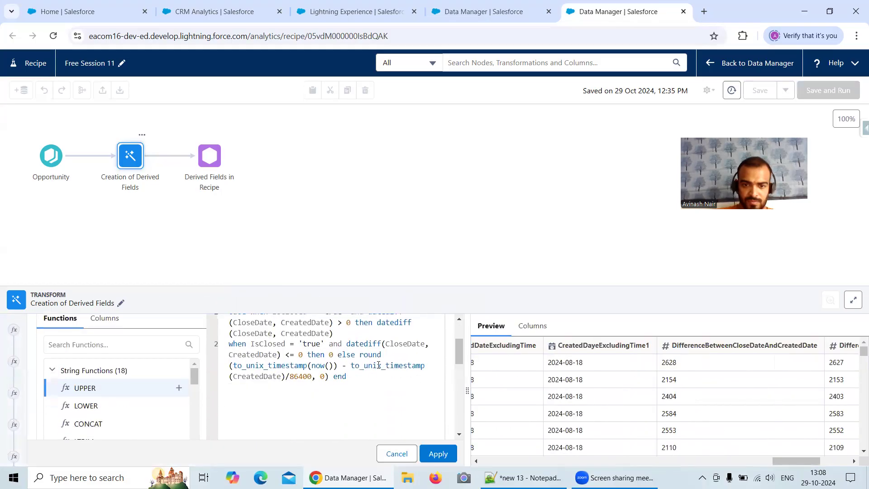
pyautogui.moveTo(360, 354); pyautogui.dragTo(330, 374)
pyautogui.hotkey('ctrl', 'c')
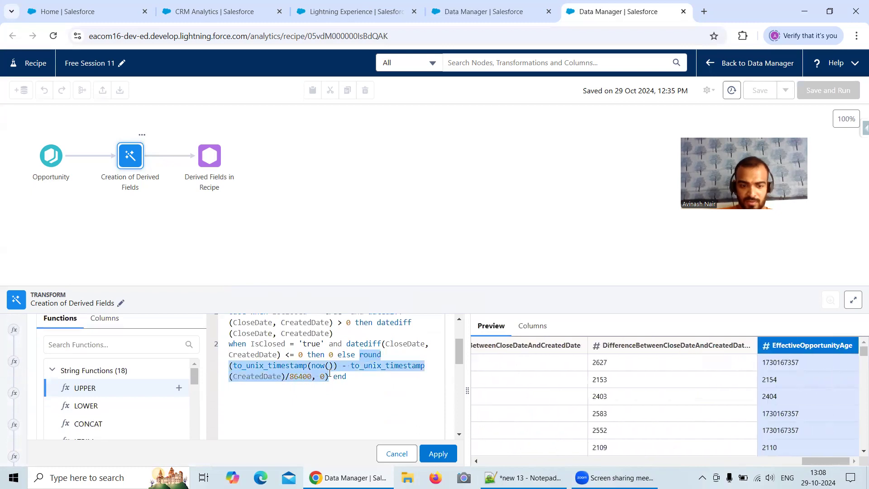
pyautogui.moveTo(347, 376); pyautogui.dragTo(225, 316)
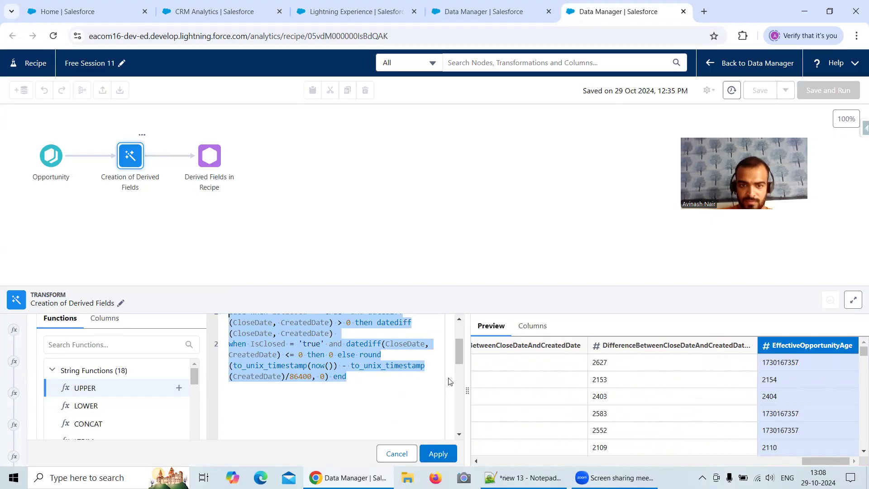
pyautogui.moveTo(458, 352); pyautogui.dragTo(459, 342)
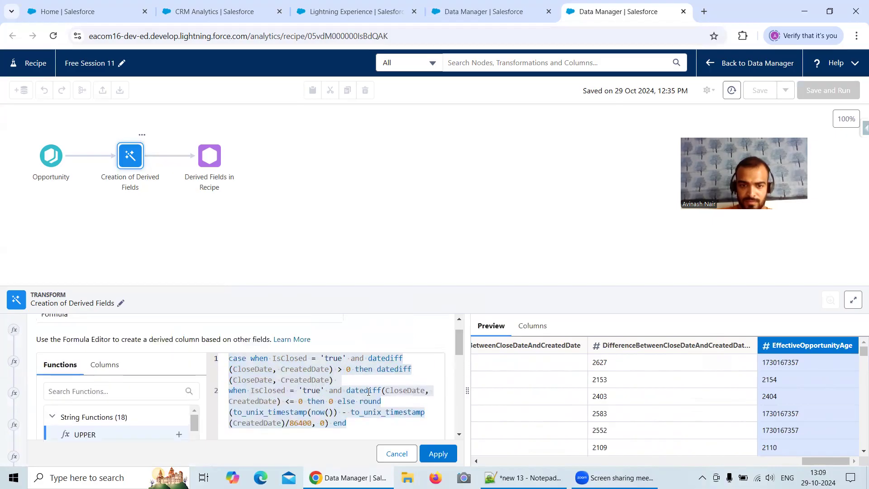
pyautogui.moveTo(228, 391); pyautogui.dragTo(219, 366)
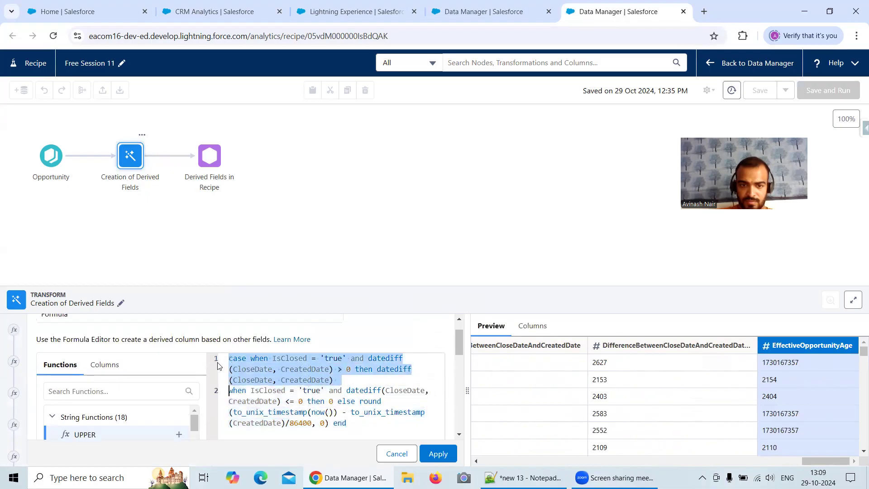
pyautogui.hotkey('ctrl', 'v')
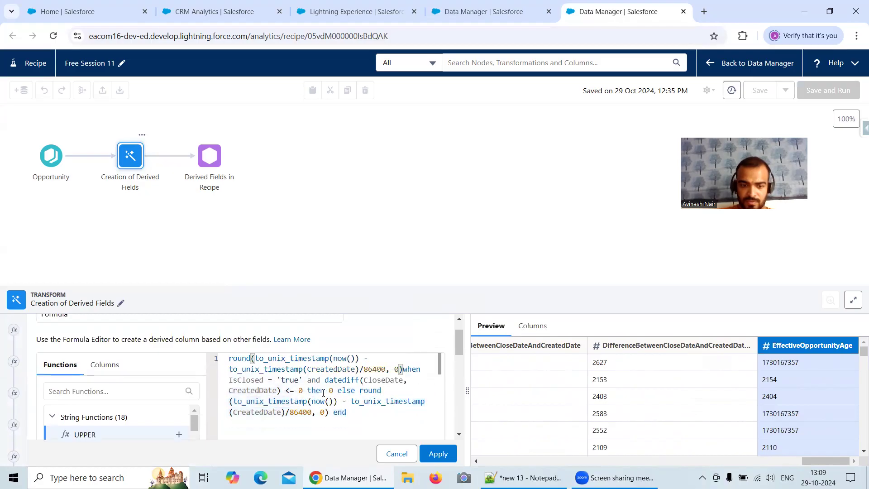
pyautogui.hotkey('ctrl', 'z')
# Step: Replace transformation 22's whole formula with round(to_unix_timestamp(now()) - to_unix_timestamp(CreatedDate)/86400, 0) and apply it
pyautogui.moveTo(371, 423); pyautogui.dragTo(220, 360)
pyautogui.click(220, 359)
pyautogui.press('BackSpace')
pyautogui.hotkey('ctrl', 'v')
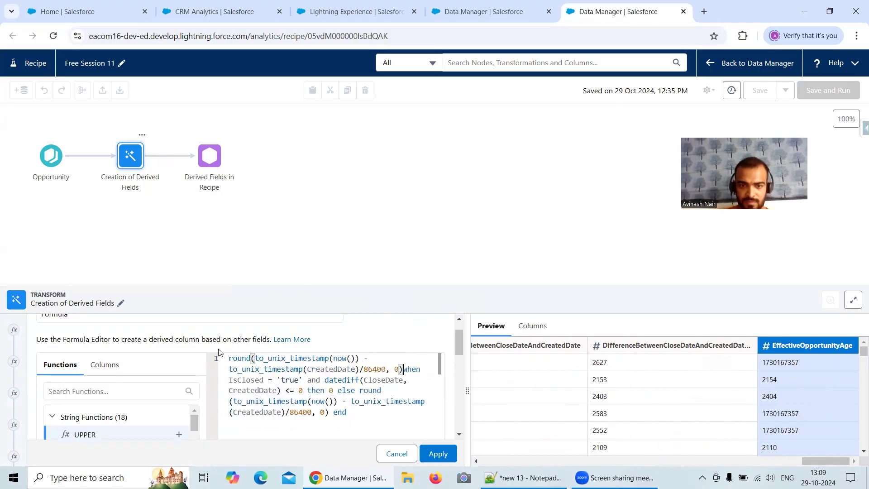
pyautogui.moveTo(402, 369); pyautogui.dragTo(425, 415)
pyautogui.press('BackSpace')
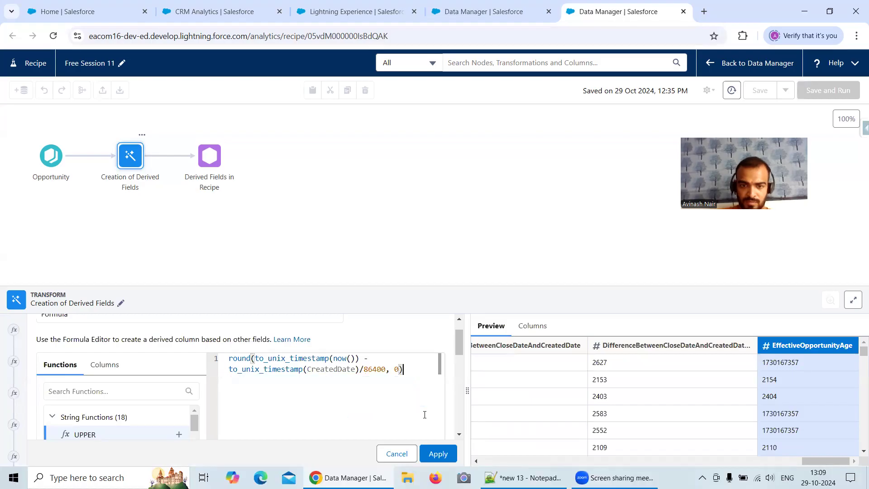
pyautogui.click(438, 453)
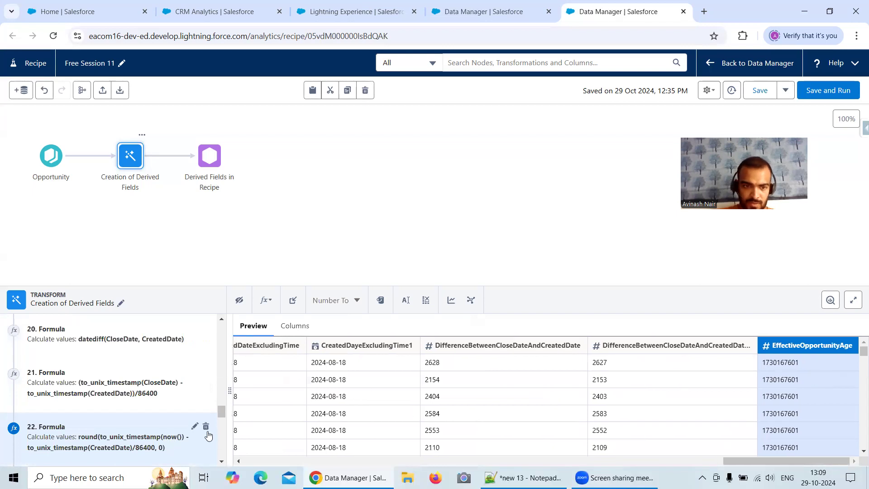
# Step: Compare transformation 22's round expression with the formulas in the Notepad++ notes and the EffectiveOpportunityAge SAQL expression in the Free Session 6 dataflow
pyautogui.scroll(-1, 208, 435)
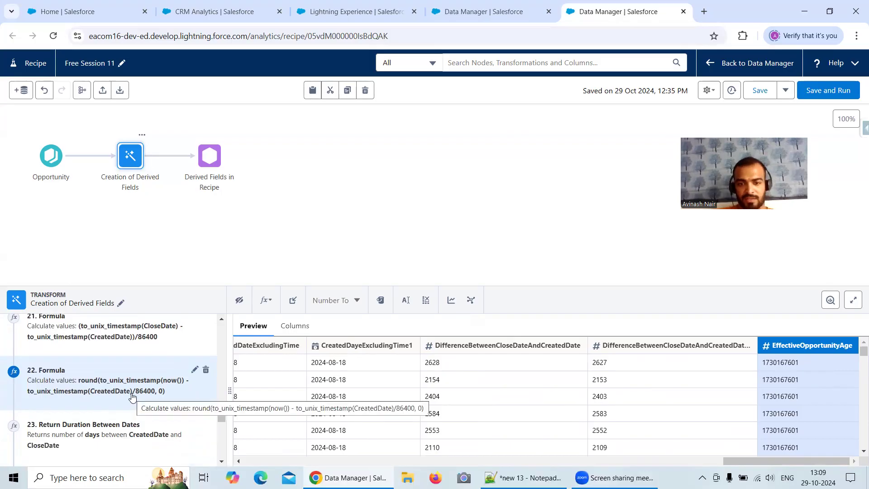
pyautogui.hotkey('alt', 'Tab')
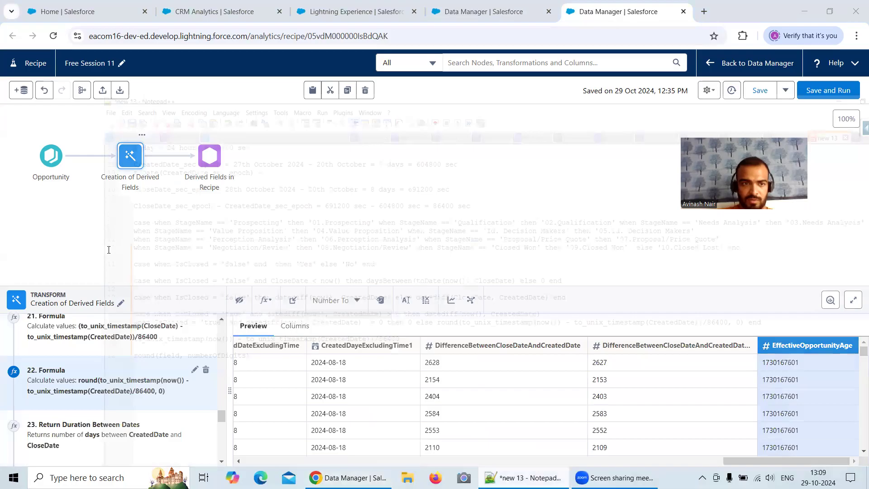
pyautogui.scroll(3, 131, 156)
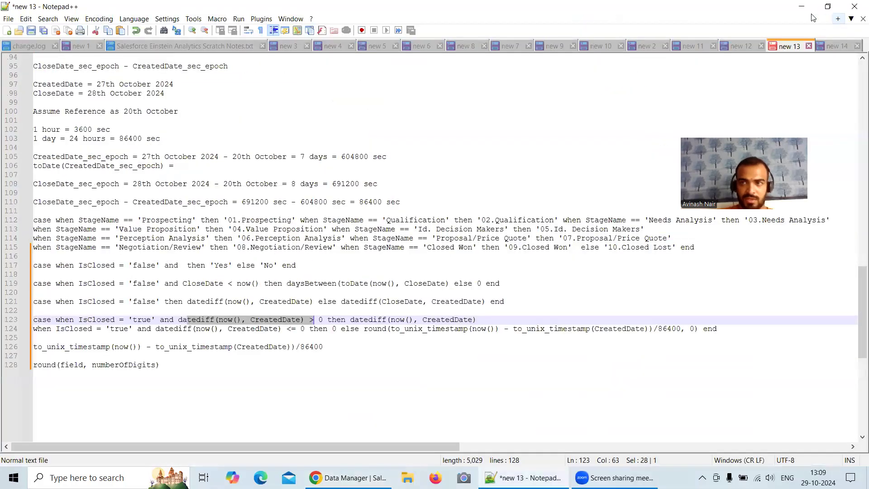
pyautogui.click(801, 6)
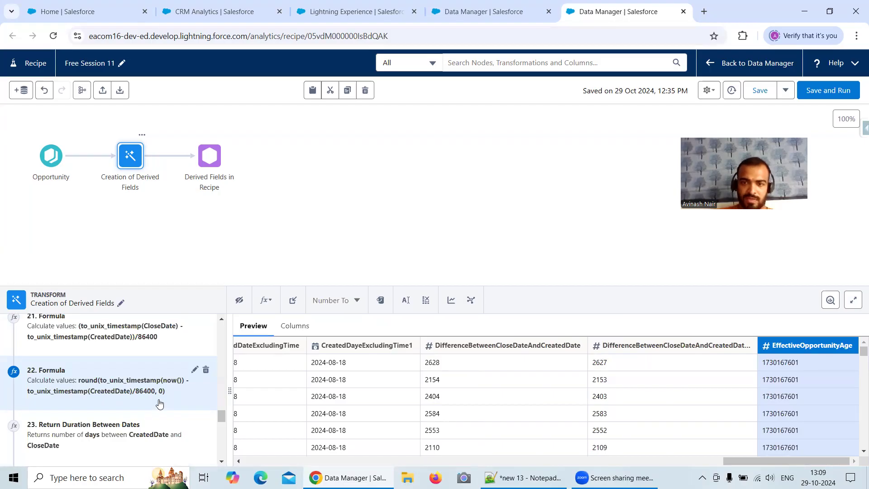
pyautogui.click(492, 14)
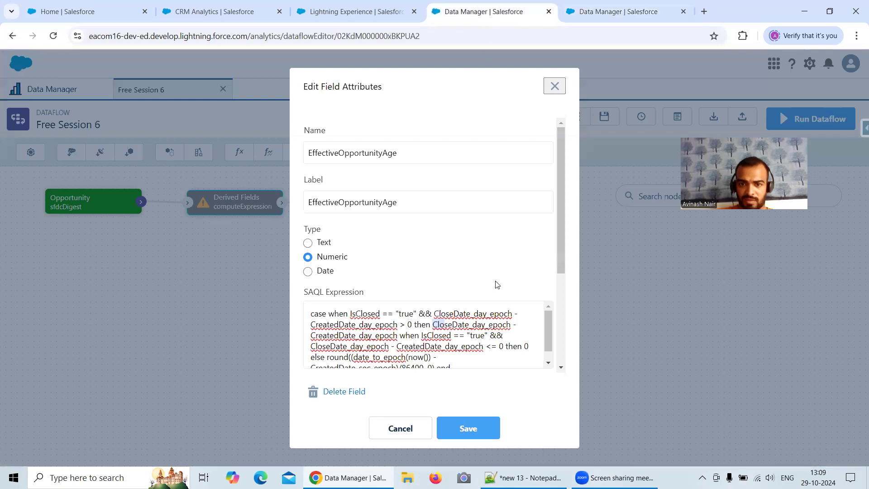
pyautogui.scroll(-1, 504, 322)
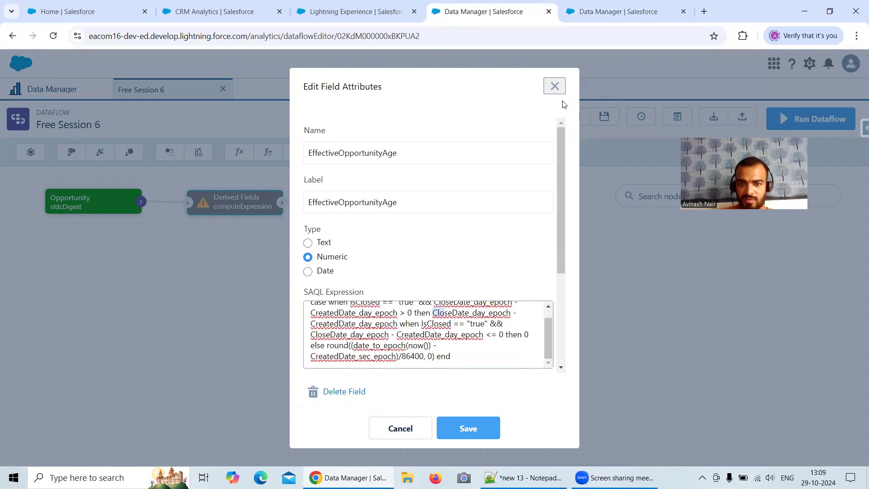
pyautogui.click(588, 13)
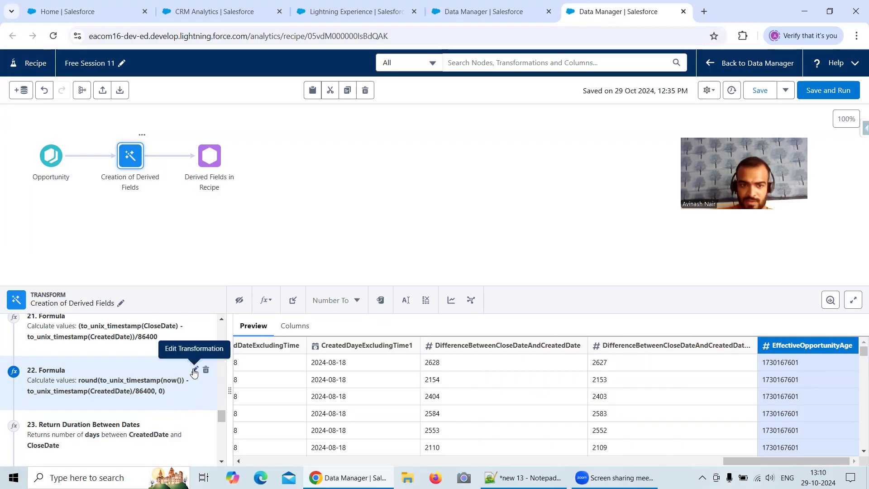
pyautogui.click(482, 18)
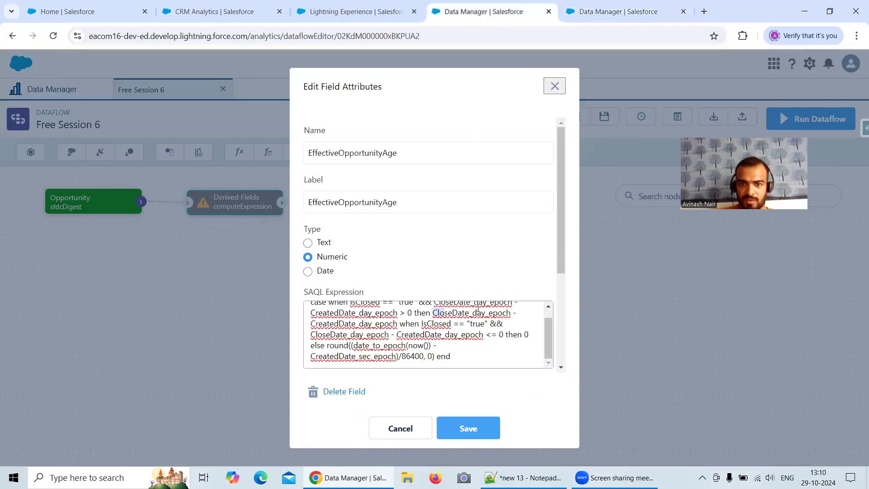
pyautogui.scroll(-1, 481, 325)
pyautogui.click(589, 11)
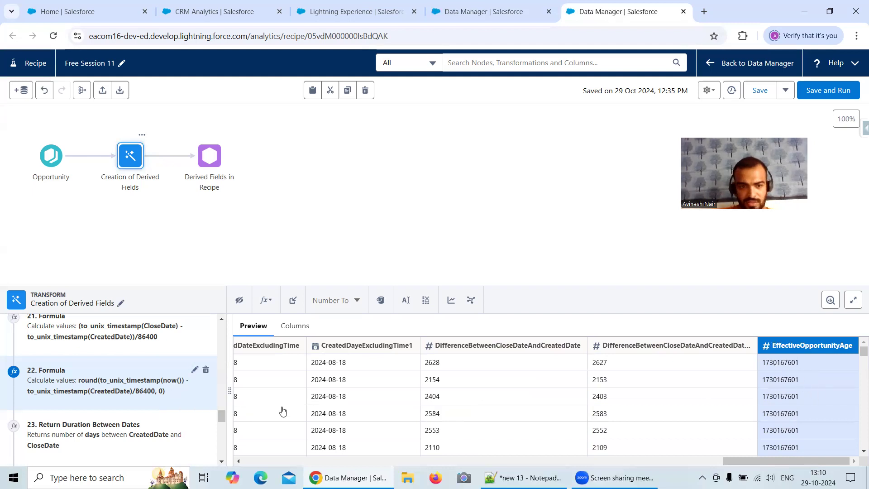
# Step: Remove the round wrapper from transformation 22, leaving to_unix_timestamp(now()) - to_unix_timestamp(CreatedDate)/86400, and apply it
pyautogui.click(194, 371)
pyautogui.moveTo(408, 398); pyautogui.dragTo(386, 397)
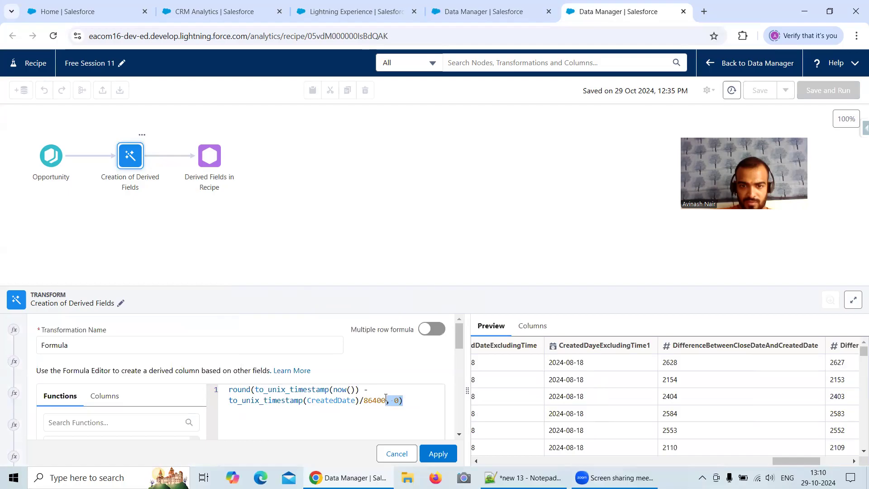
pyautogui.press('BackSpace')
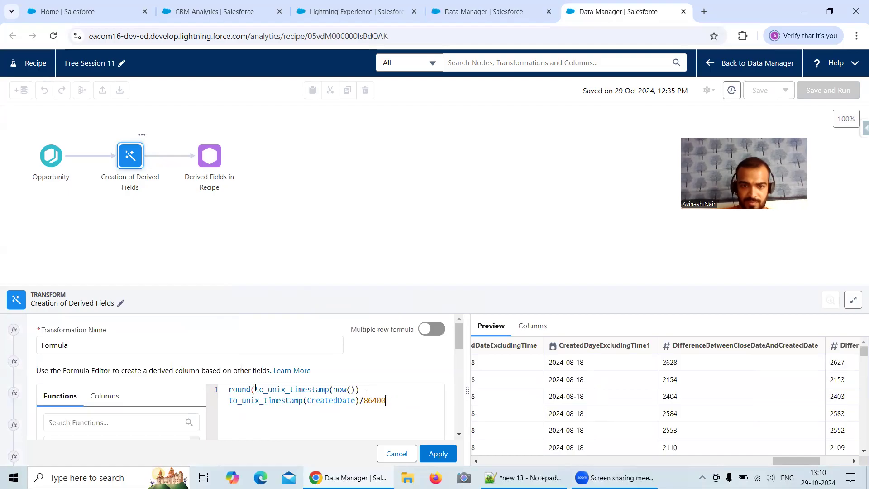
pyautogui.moveTo(256, 389); pyautogui.dragTo(217, 392)
pyautogui.press('BackSpace')
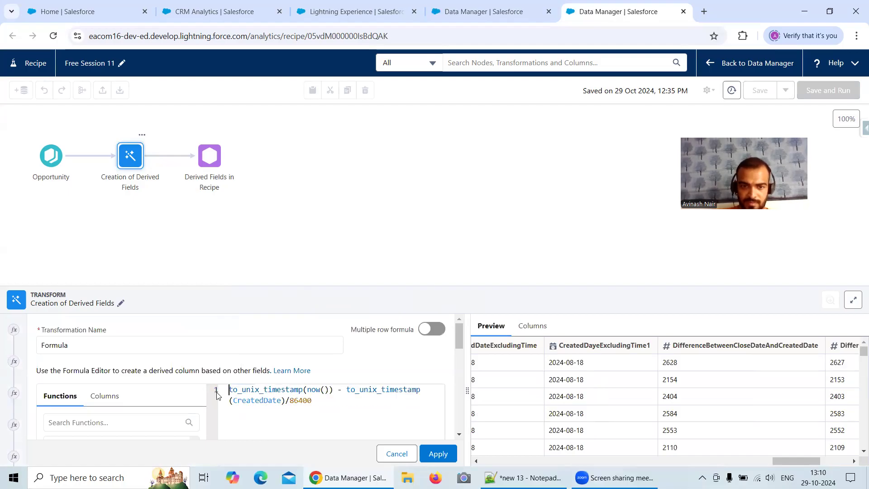
pyautogui.click(438, 453)
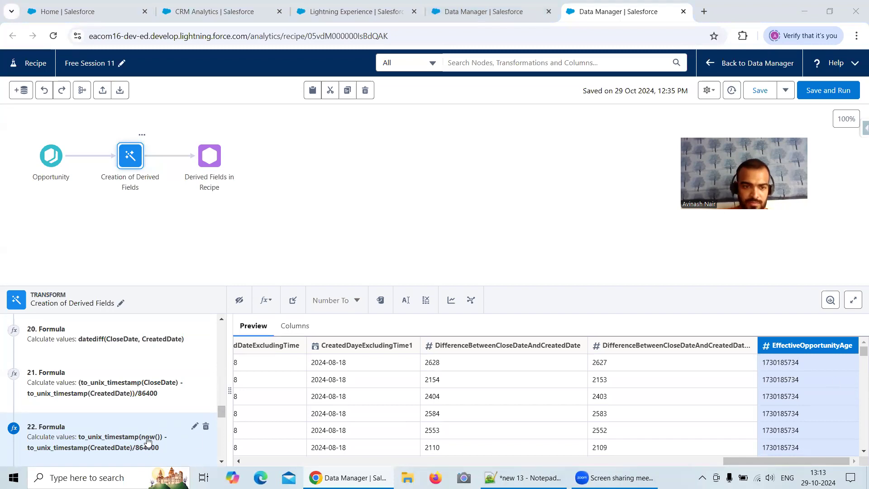
# Step: Enclose transformation 22's timestamp subtraction in parentheses, giving (to_unix_timestamp(now()) - to_unix_timestamp(CreatedDate))/864000, and apply it
pyautogui.scroll(-1, 148, 442)
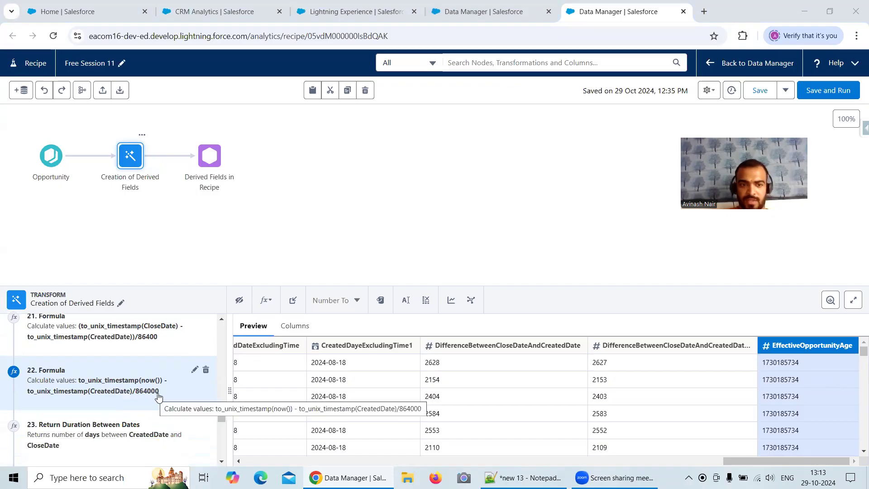
pyautogui.click(195, 370)
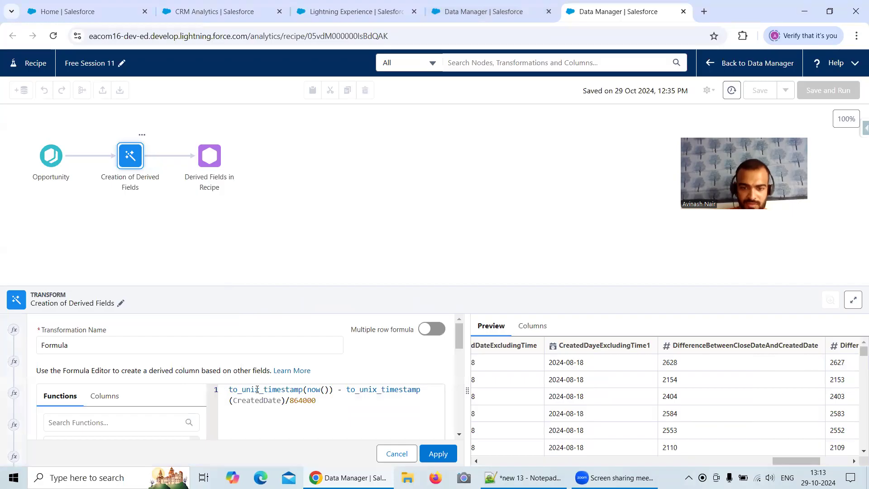
pyautogui.write('(')
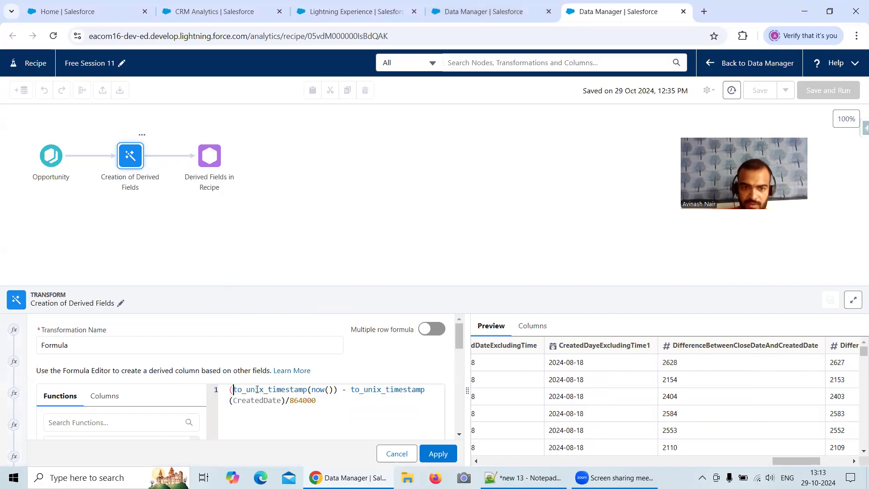
pyautogui.moveTo(318, 401); pyautogui.dragTo(286, 403)
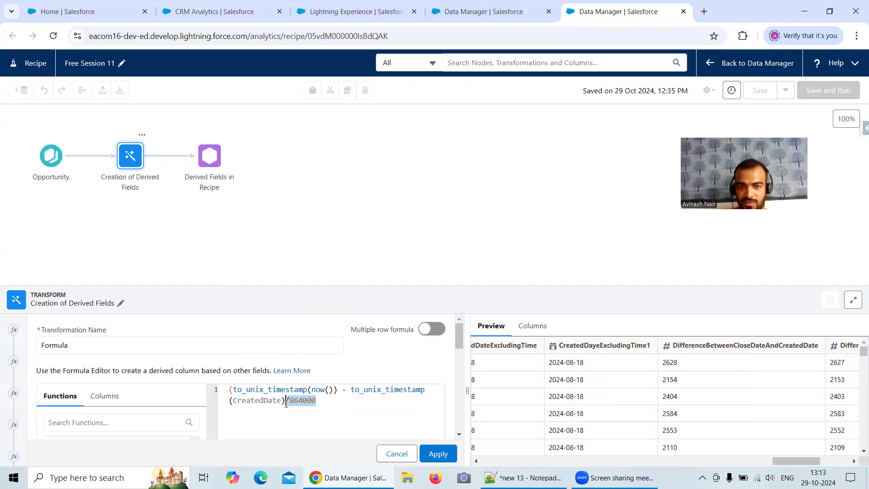
pyautogui.doubleClick(286, 403)
pyautogui.click(285, 401)
pyautogui.write(')')
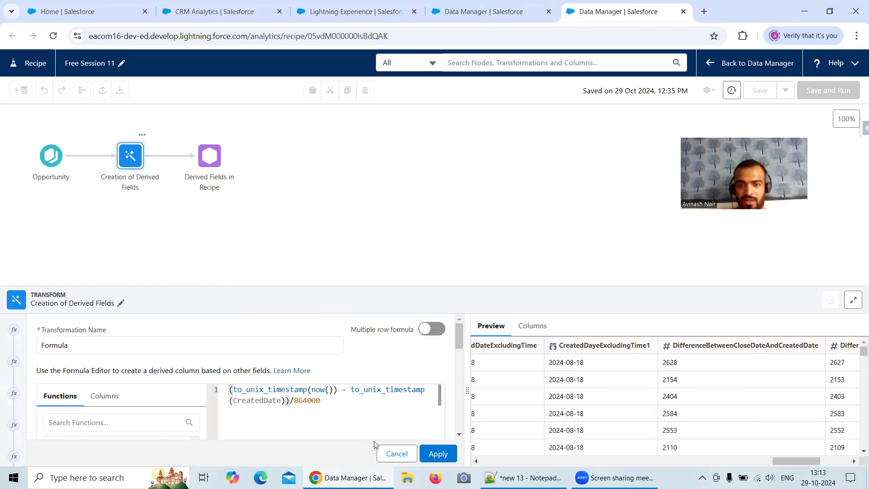
pyautogui.click(439, 455)
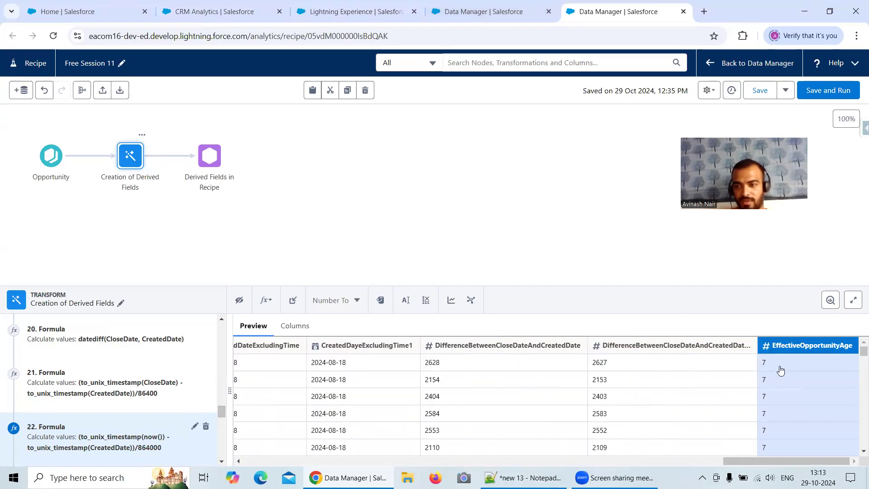
# Step: Undo the test edits of transformation 22 until its complete case formula is restored
pyautogui.scroll(-1, 147, 407)
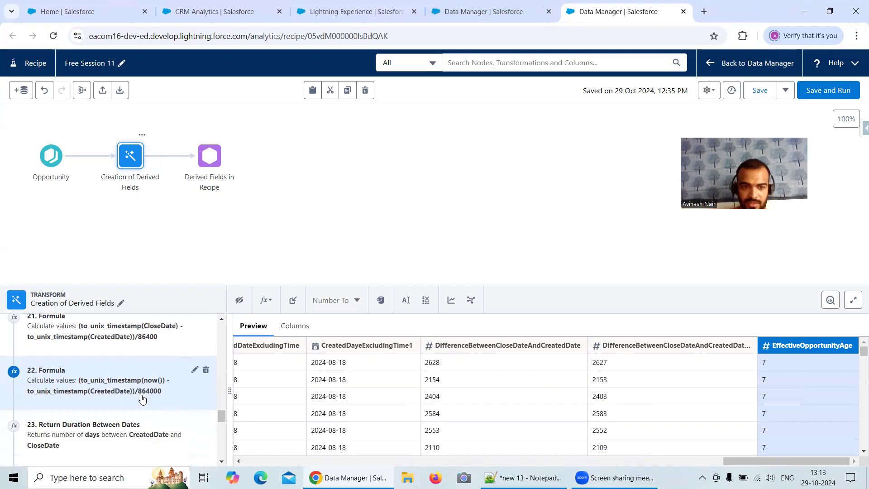
pyautogui.click(43, 92)
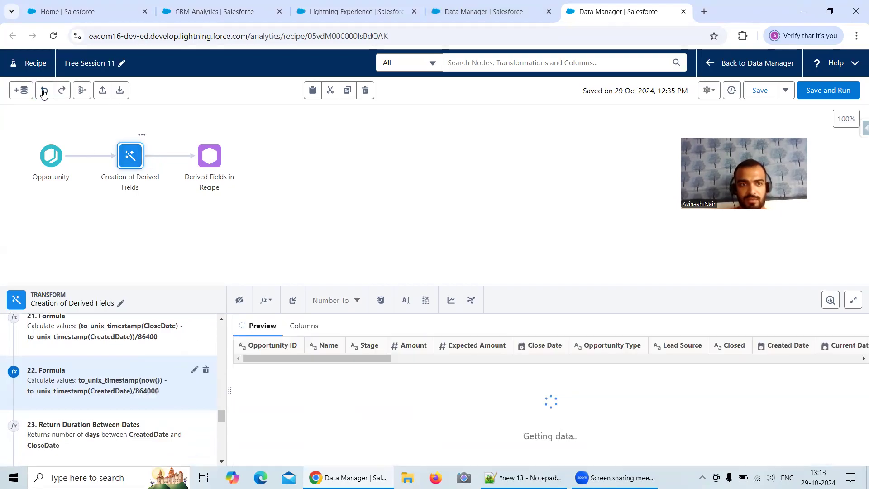
pyautogui.click(44, 93)
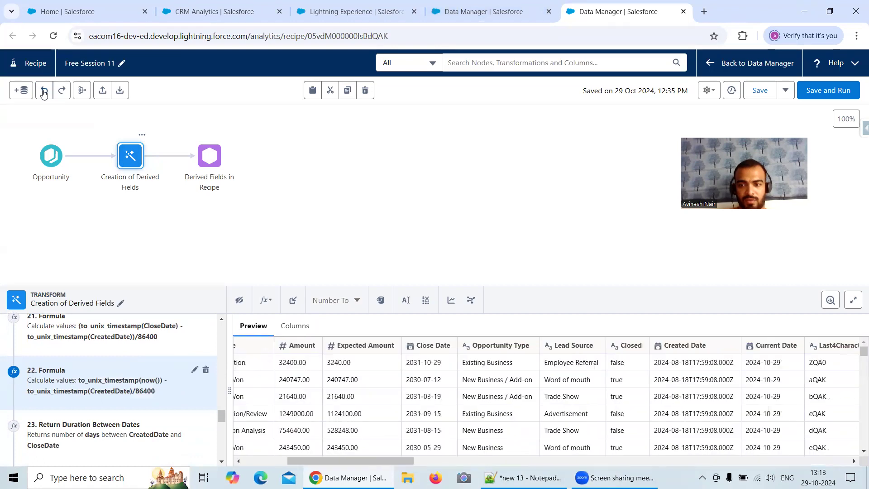
pyautogui.click(43, 92)
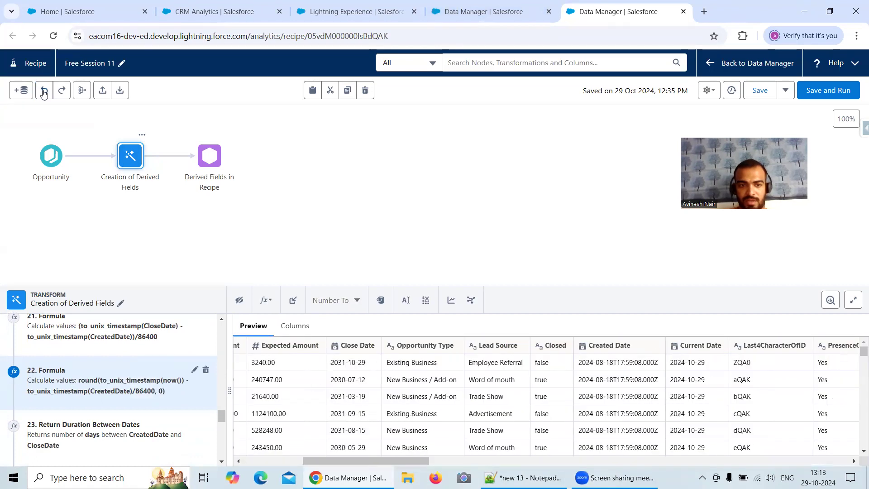
pyautogui.click(44, 93)
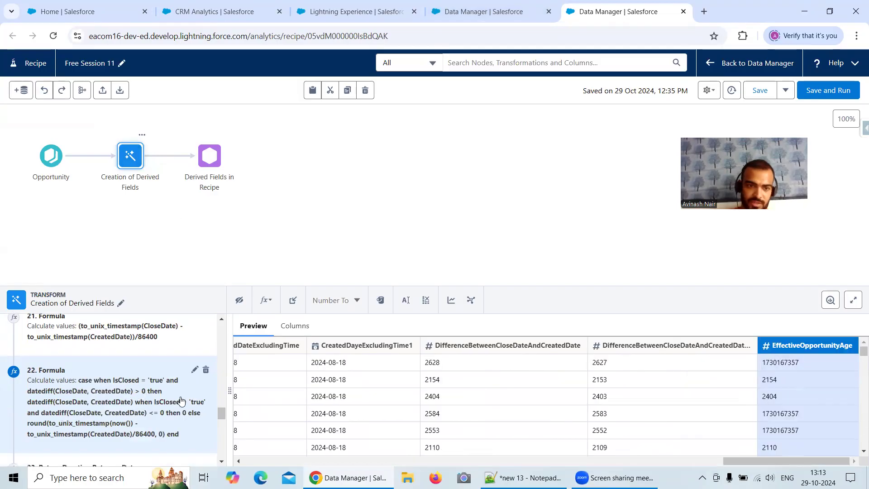
# Step: Correct the else branch of transformation 22's case formula to round((to_unix_timestamp(now()) - to_unix_timestamp(CreatedDate))/86400, 0), apply it and check the preview
pyautogui.click(194, 371)
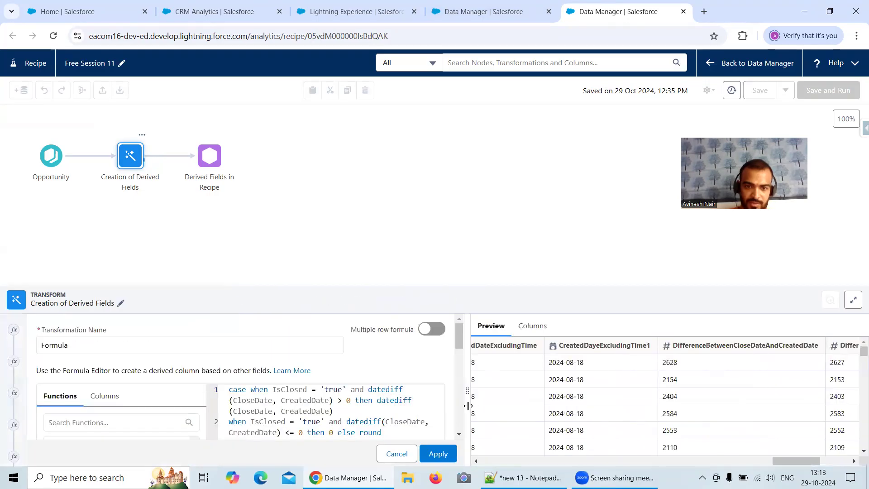
pyautogui.scroll(-3, 460, 357)
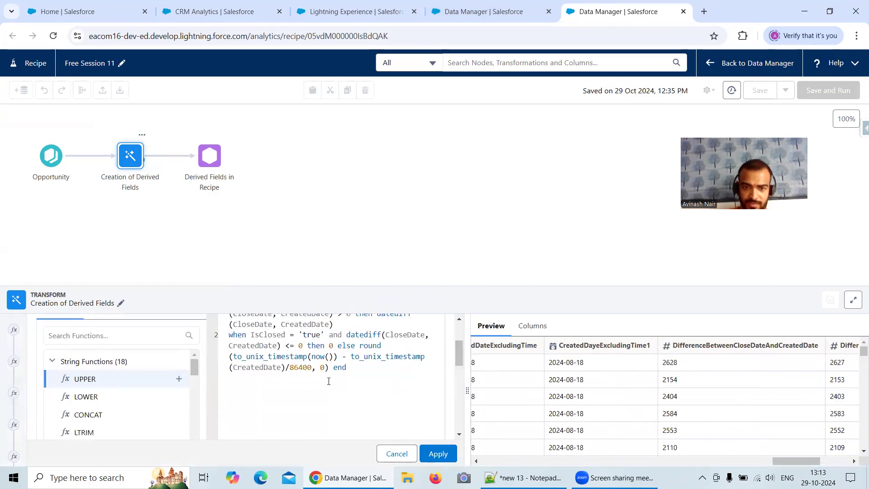
pyautogui.click(286, 368)
pyautogui.click(234, 357)
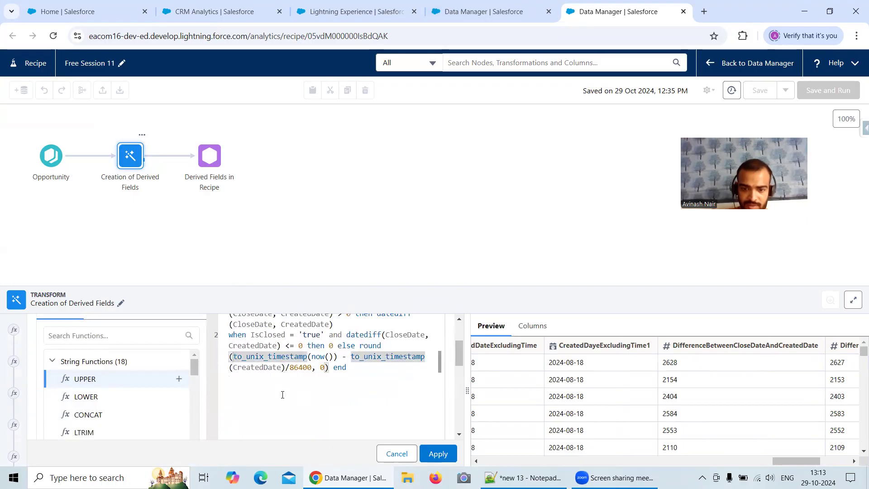
pyautogui.write('(')
pyautogui.click(285, 367)
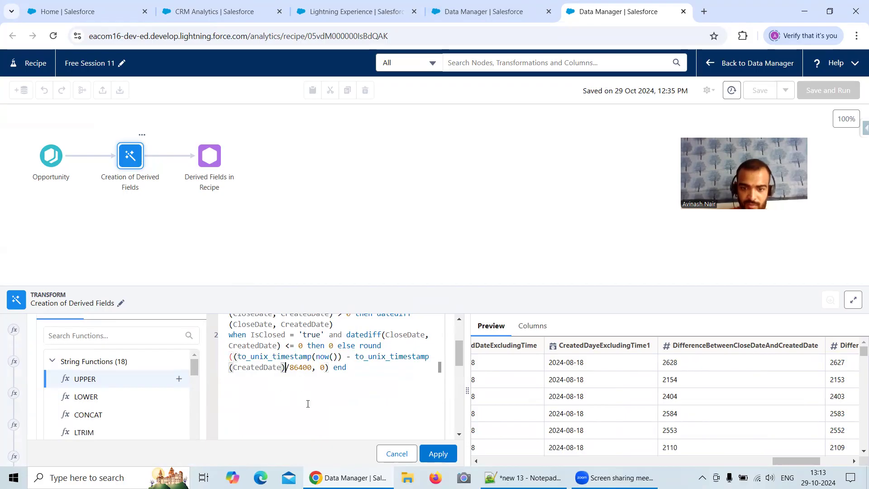
pyautogui.write(')')
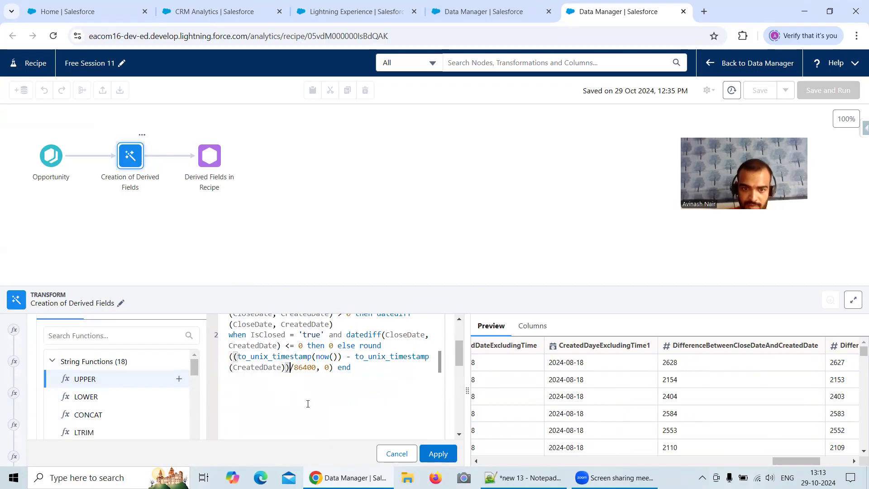
pyautogui.click(441, 452)
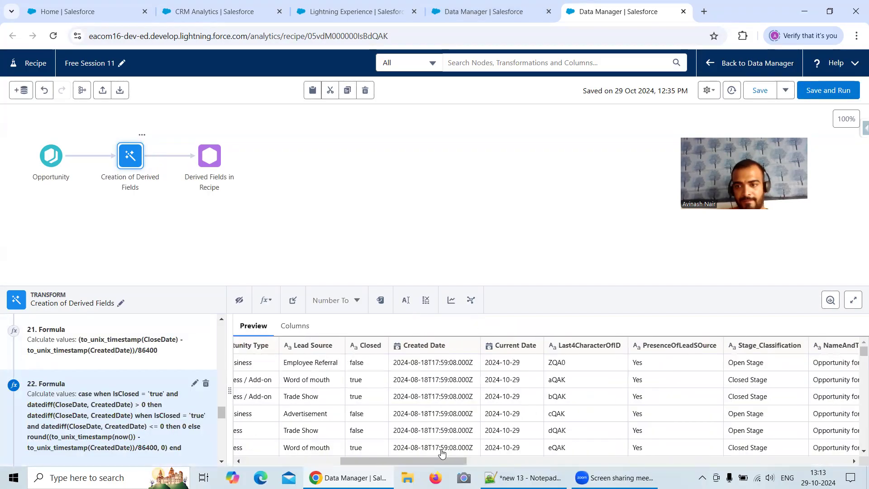
pyautogui.scroll(-3, 798, 409)
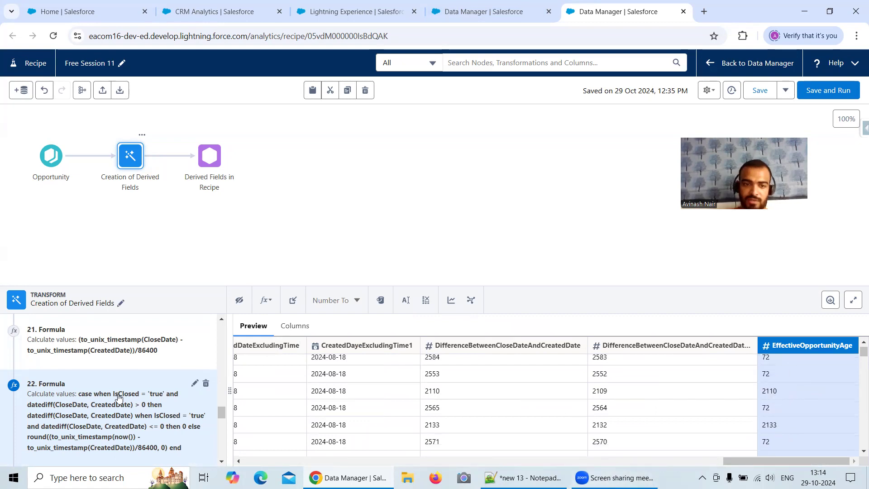
pyautogui.scroll(-1, 217, 418)
pyautogui.scroll(1, 199, 412)
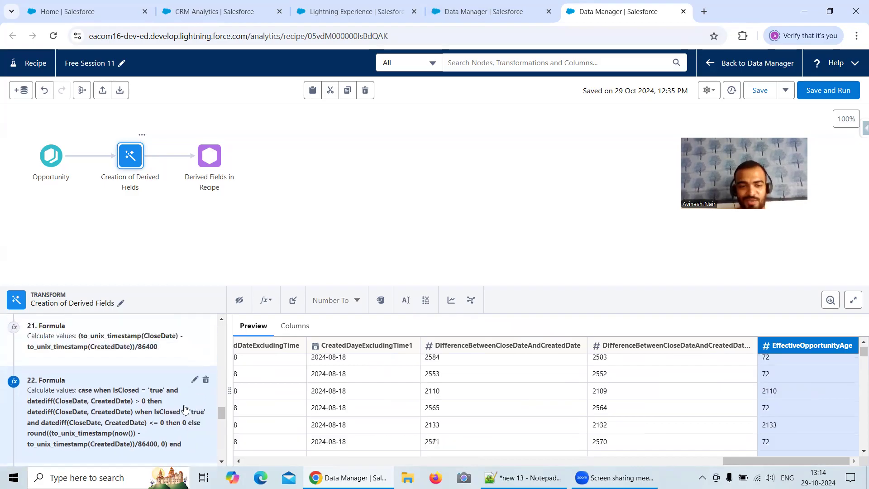
pyautogui.scroll(-1, 184, 409)
# Step: In Notepad++, copy to_unix_timestamp(now()) - to_unix_timestamp(CreatedDate))/86400 from the case formula's else branch into a new line at the end of the notes
pyautogui.click(543, 475)
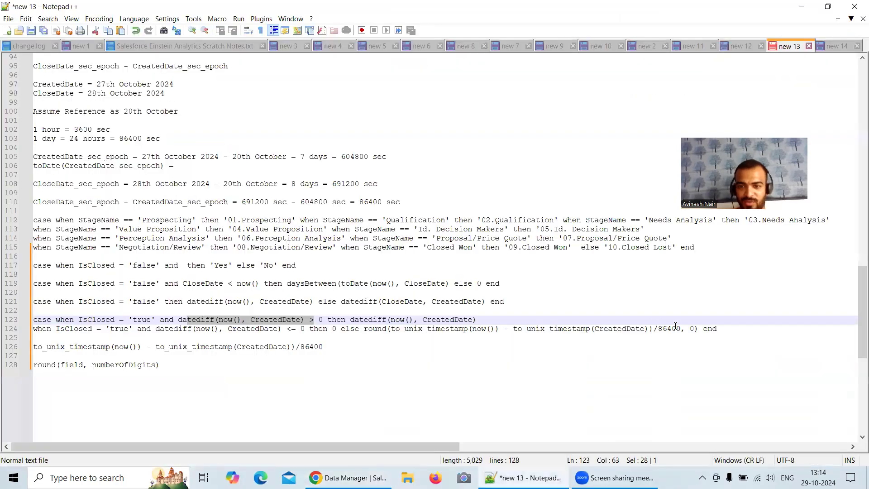
pyautogui.moveTo(681, 329); pyautogui.dragTo(391, 330)
pyautogui.hotkey('ctrl', 'c')
pyautogui.click(207, 410)
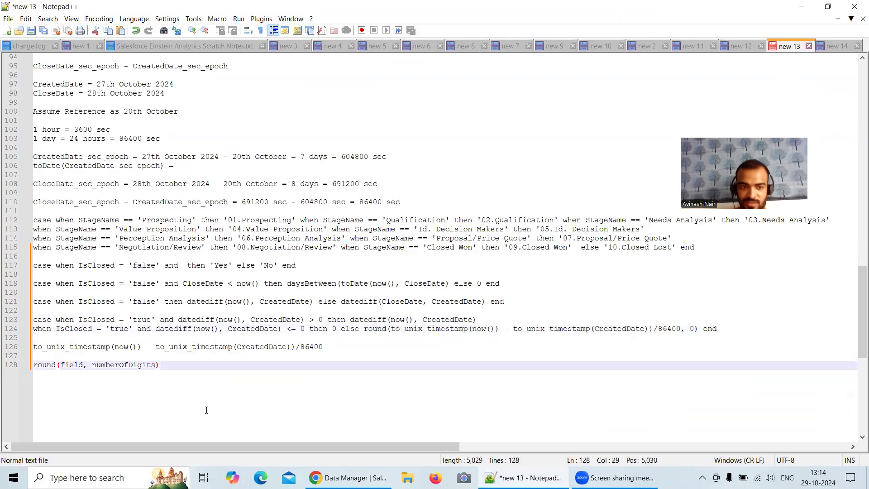
pyautogui.press('Return')
pyautogui.press('Return')
pyautogui.hotkey('ctrl', 'v')
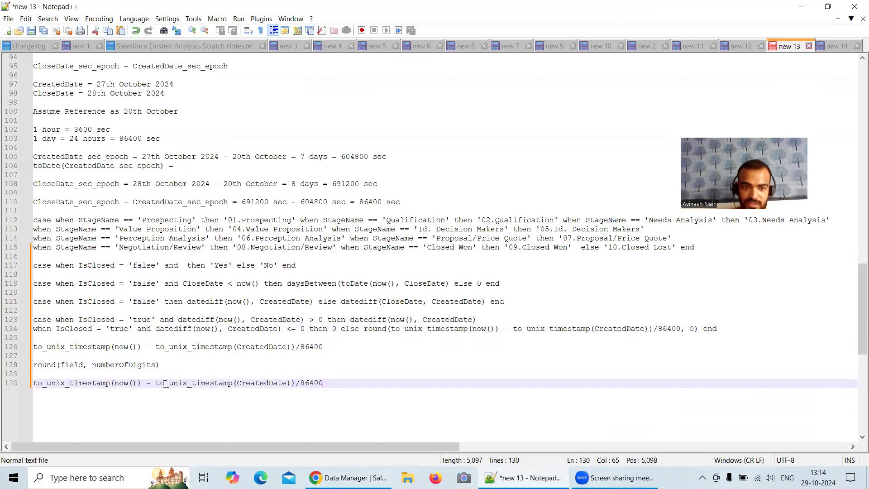
# Step: Balance the parentheses in the notes' last line so it reads (to_unix_timestamp(now()) - to_unix_timestamp(CreatedDate))/86400
pyautogui.moveTo(156, 383); pyautogui.dragTo(325, 384)
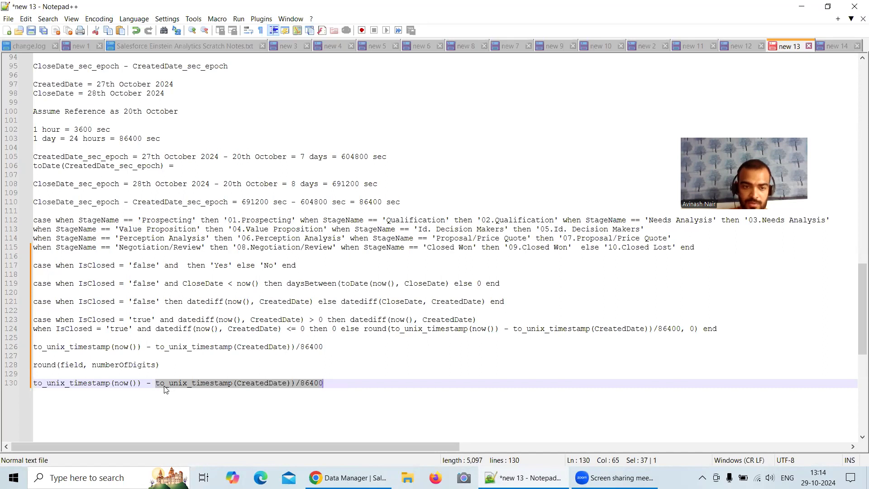
pyautogui.click(333, 384)
pyautogui.moveTo(334, 384); pyautogui.dragTo(156, 384)
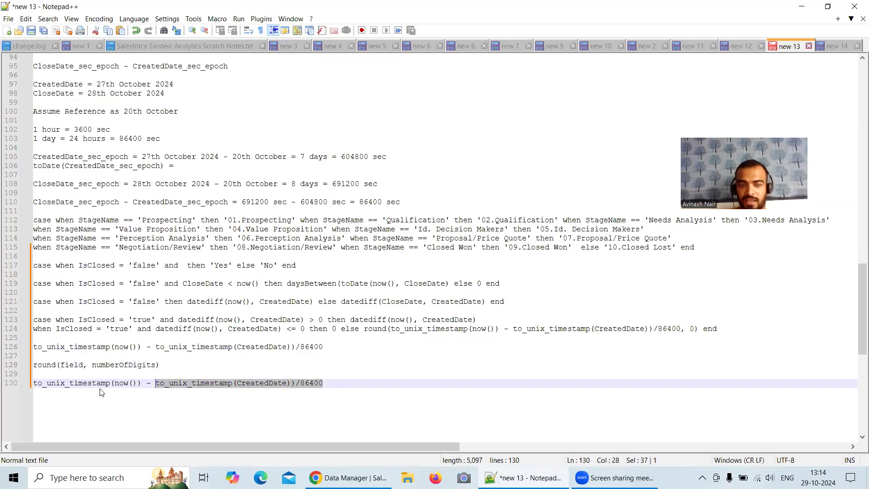
pyautogui.click(211, 415)
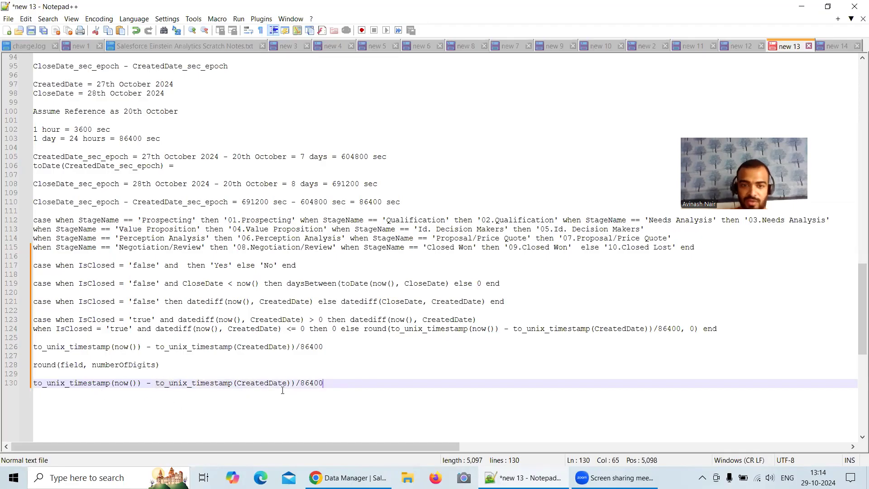
pyautogui.click(296, 382)
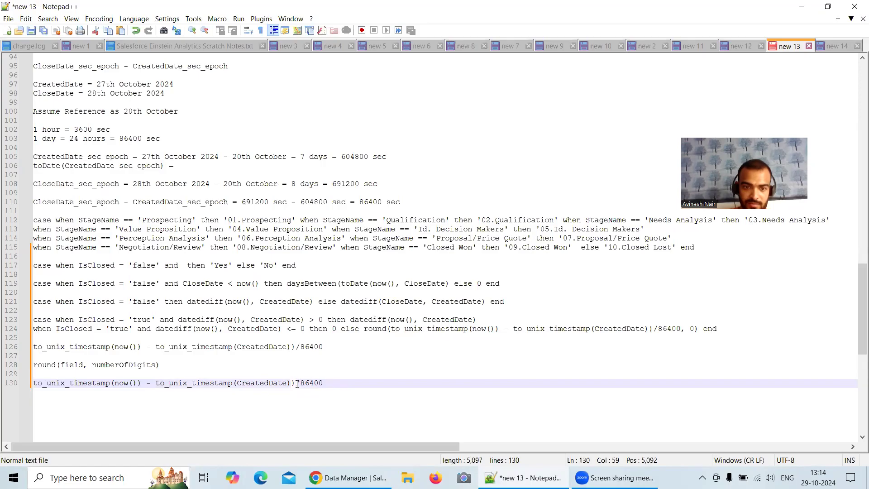
pyautogui.press('BackSpace')
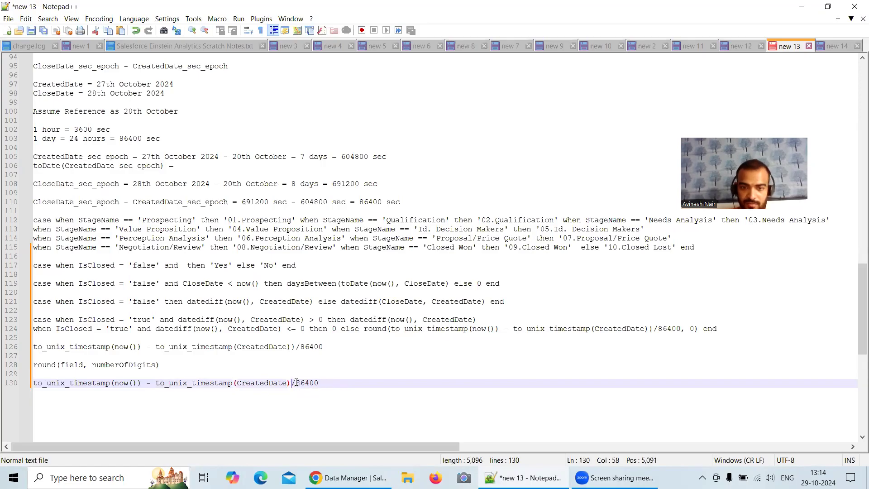
pyautogui.write(')')
pyautogui.click(36, 383)
pyautogui.write('(')
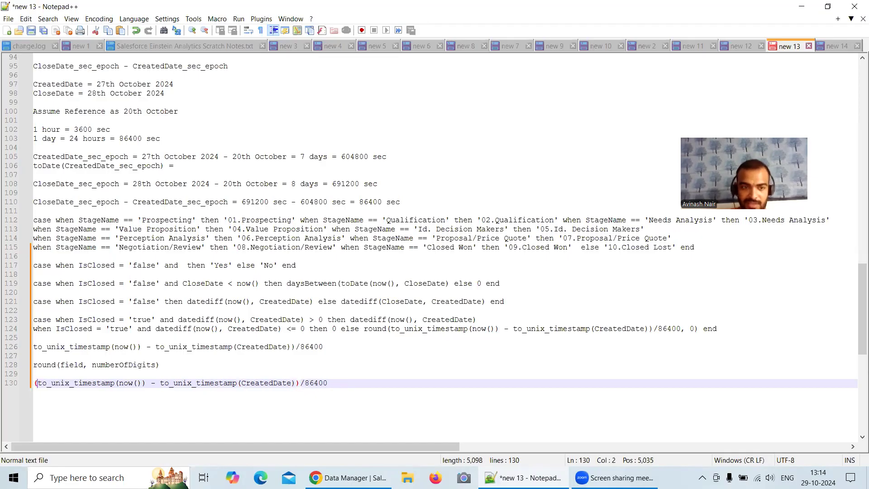
pyautogui.moveTo(294, 383); pyautogui.dragTo(151, 382)
pyautogui.click(37, 383)
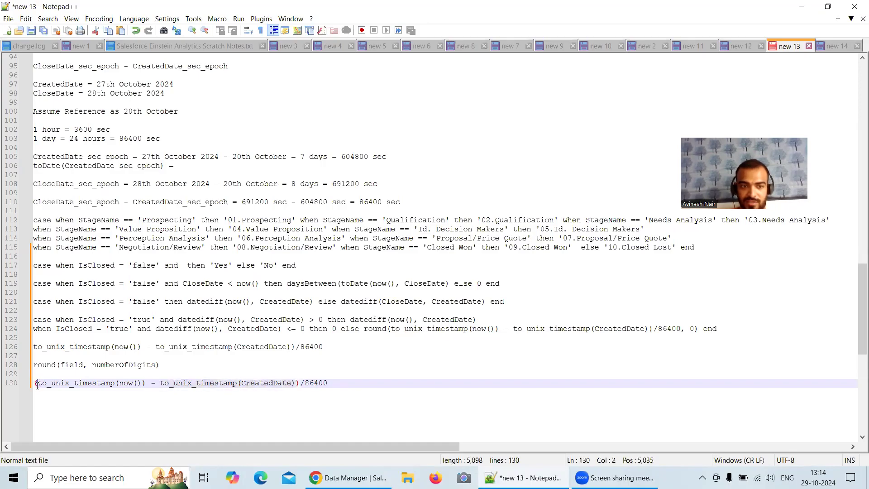
pyautogui.moveTo(295, 383); pyautogui.dragTo(39, 382)
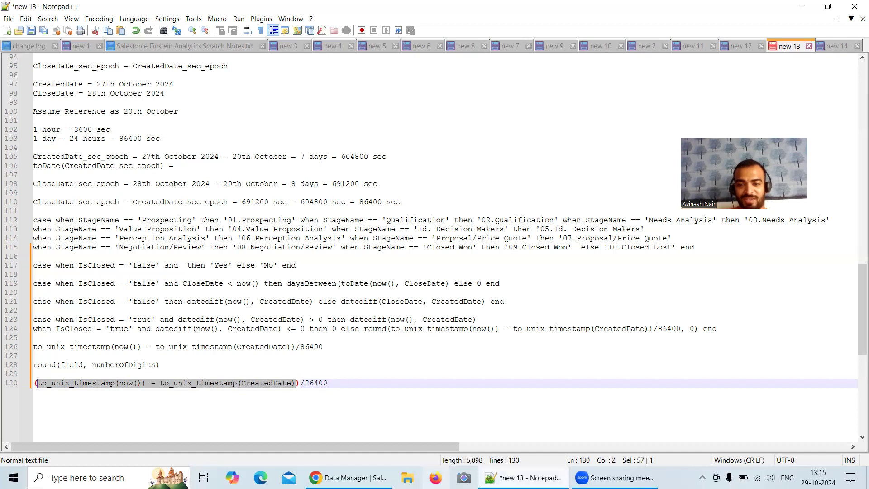
# Step: Compare the recipe's last formula transformations with the OpportunityAge and EffectiveOpportunityAge expressions in the Free Session 6 dataflow
pyautogui.click(350, 478)
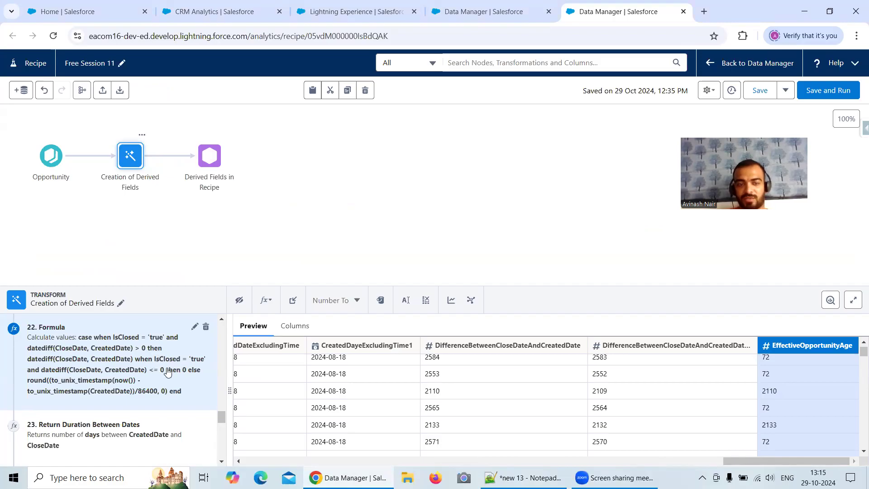
pyautogui.scroll(-1, 194, 414)
pyautogui.scroll(-10, 194, 414)
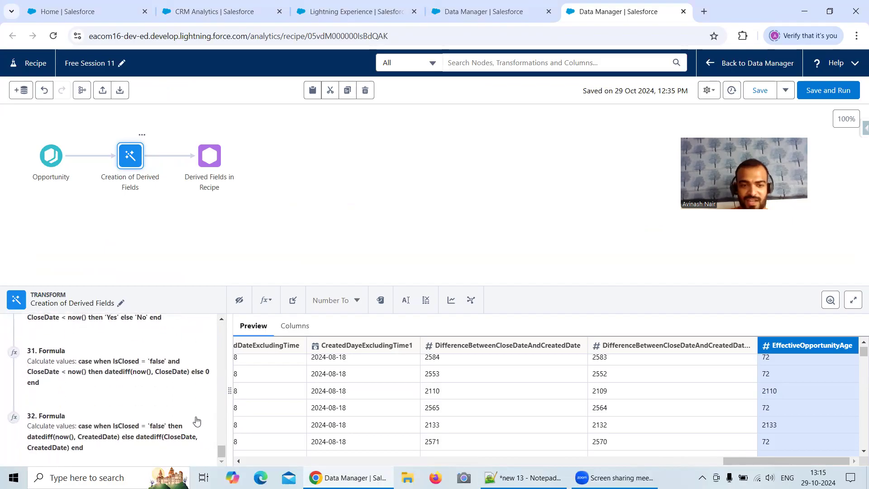
pyautogui.click(474, 18)
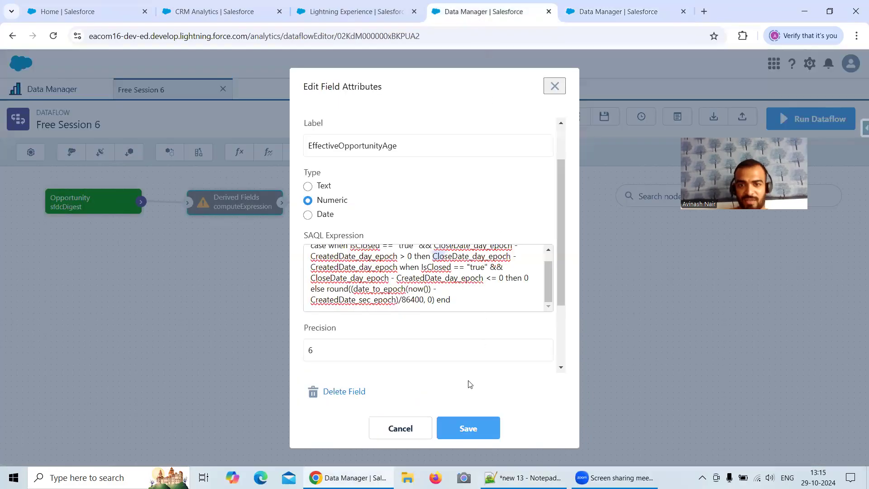
pyautogui.click(400, 428)
pyautogui.scroll(-5, 460, 336)
pyautogui.click(345, 312)
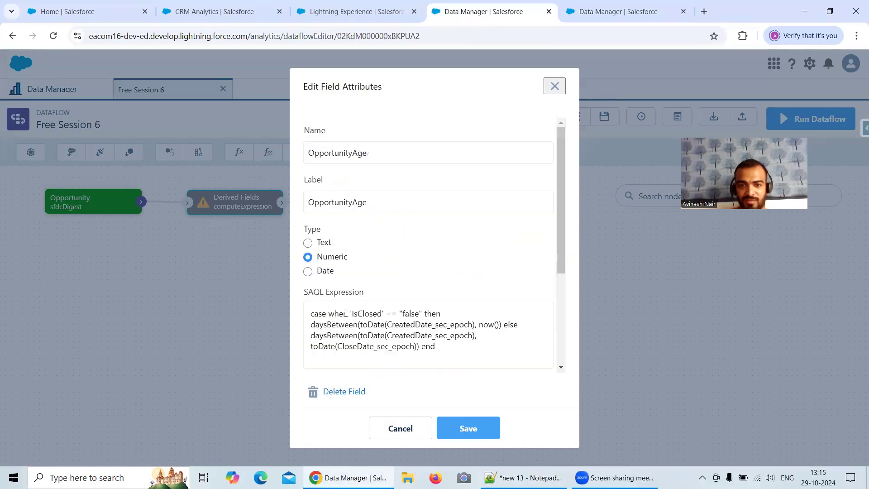
pyautogui.click(408, 435)
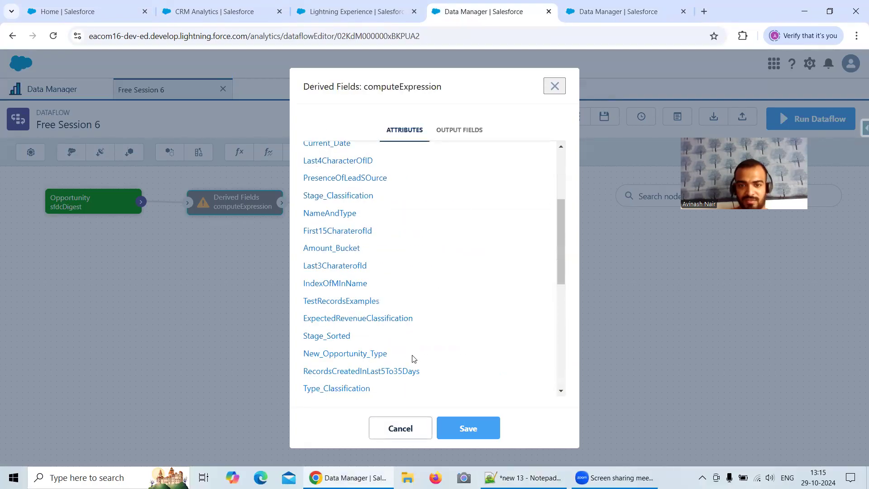
pyautogui.scroll(-5, 414, 357)
pyautogui.click(381, 346)
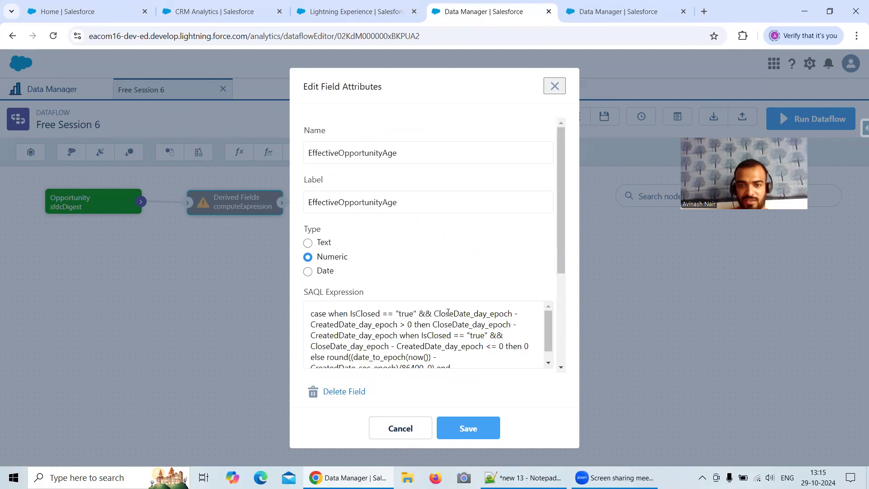
pyautogui.moveTo(448, 313); pyautogui.dragTo(470, 337)
# Step: Return to the Free Session 11 recipe and save it
pyautogui.click(618, 11)
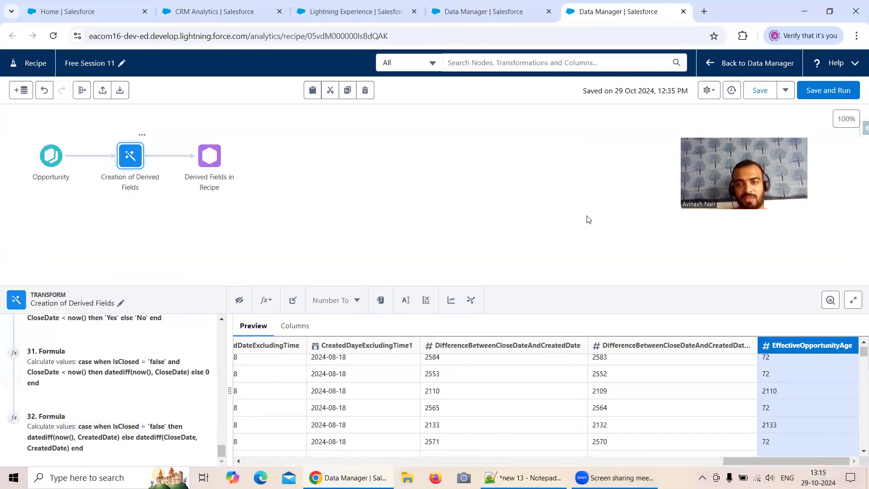
pyautogui.click(762, 96)
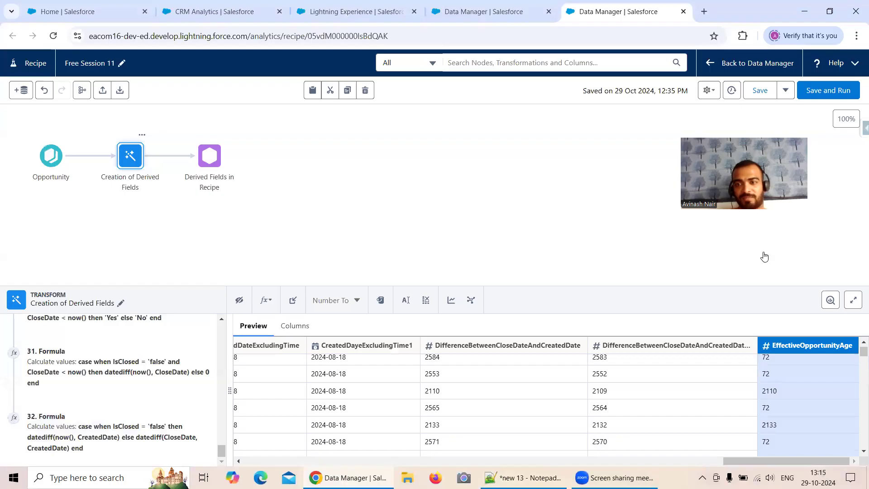